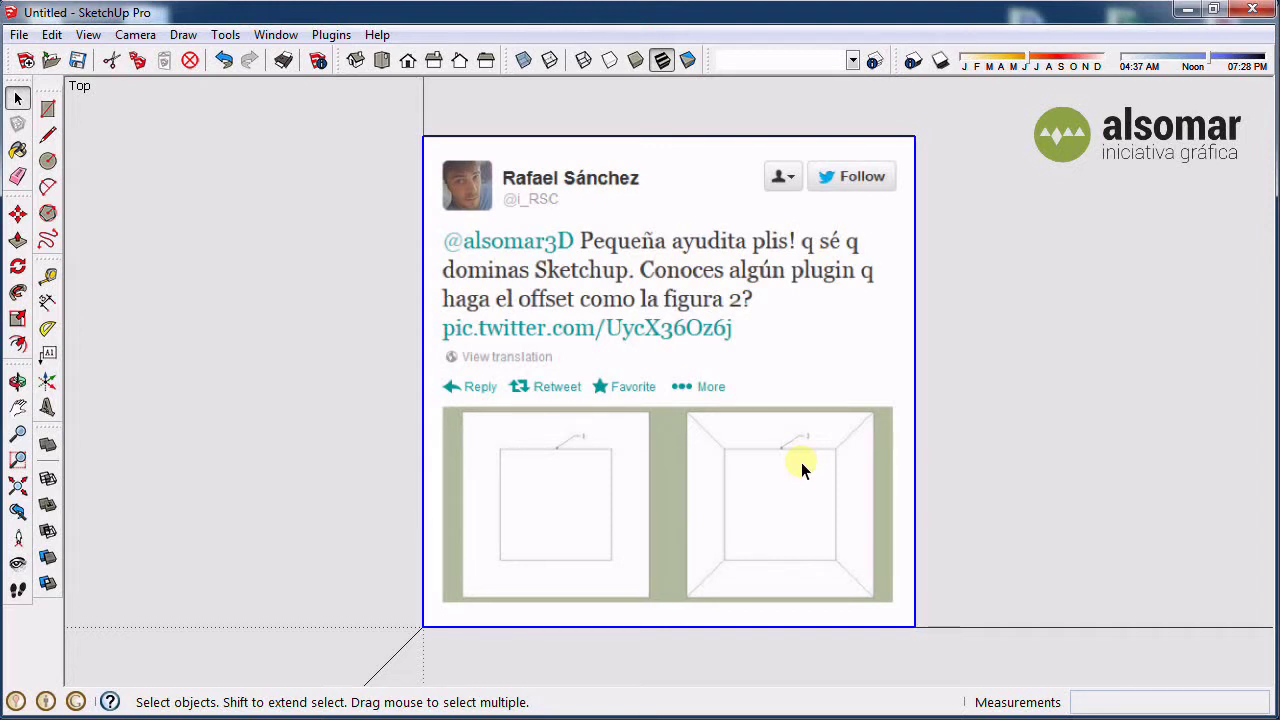
- Draw a 2 by 2 square face with the Rectangle tool
key("r")
left_click(534, 570)
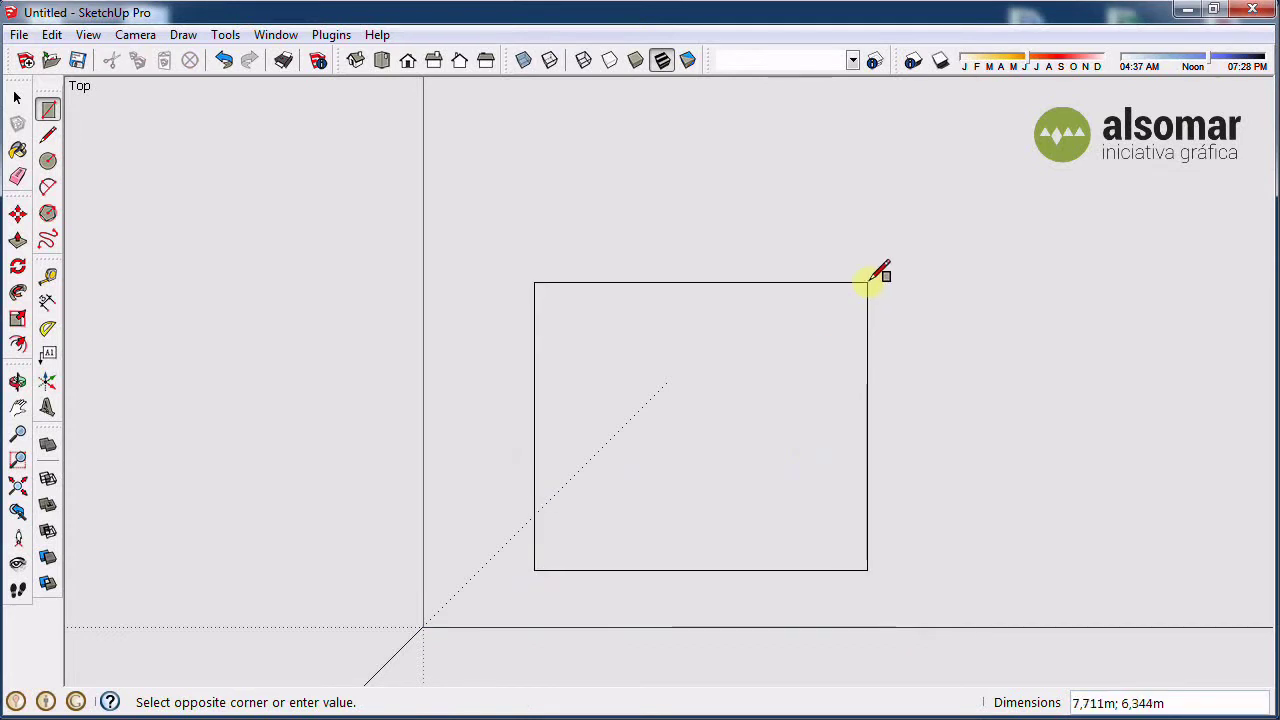
type("2;2")
key("Return")
scroll(571, 628, "up", 2)
scroll(540, 610, "up", 3)
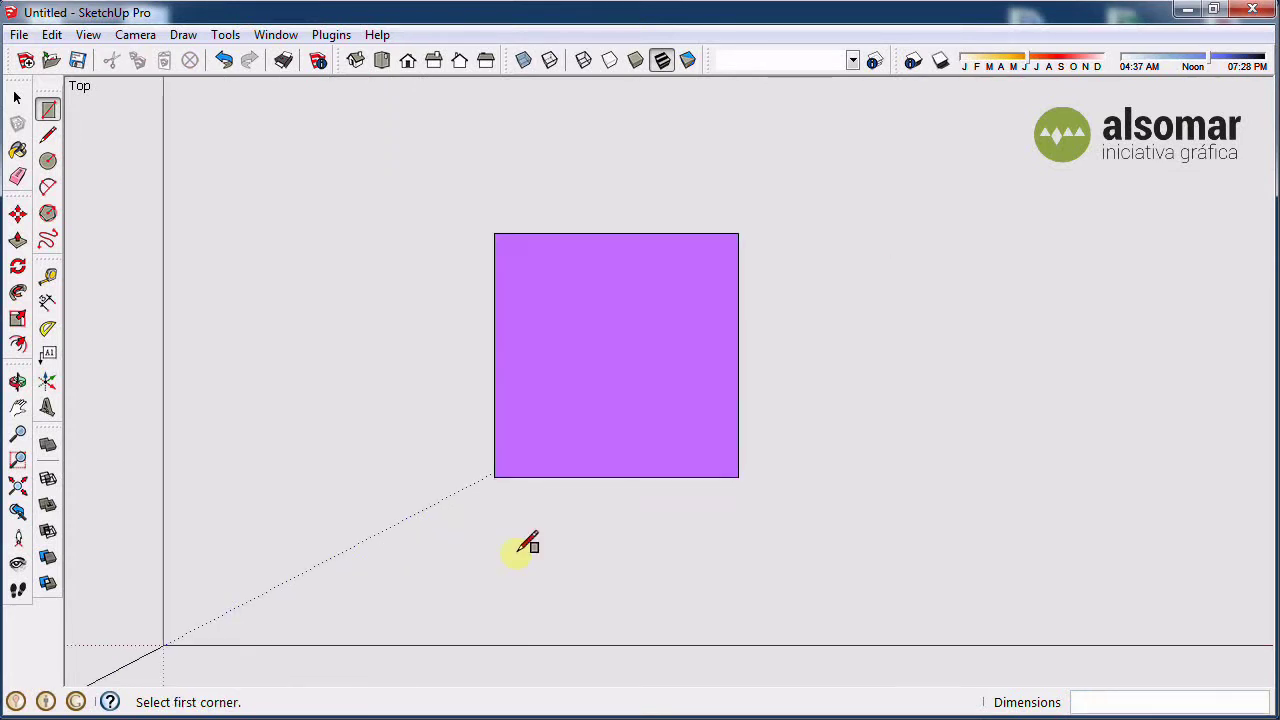
- Offset the square's edges 0,5 inward to create a concentric inner square
key("space")
left_click(629, 354)
scroll(629, 350, "up", 1)
key("f")
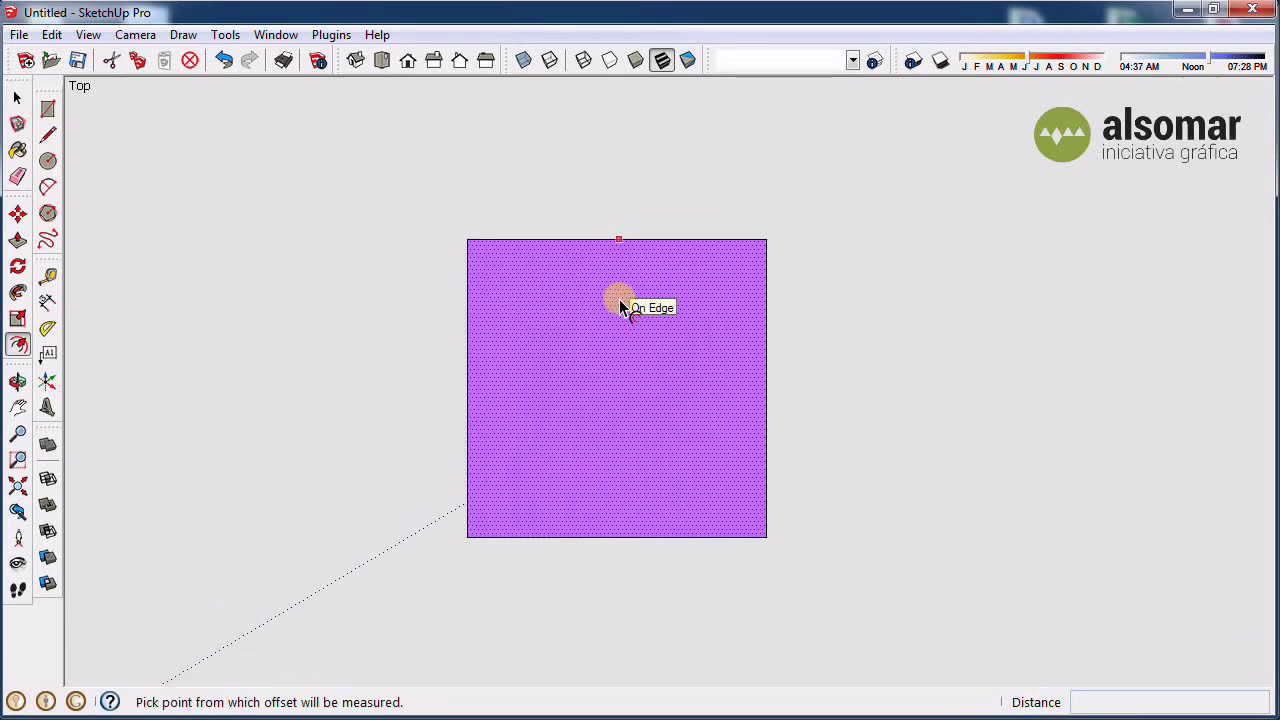
left_click(596, 268)
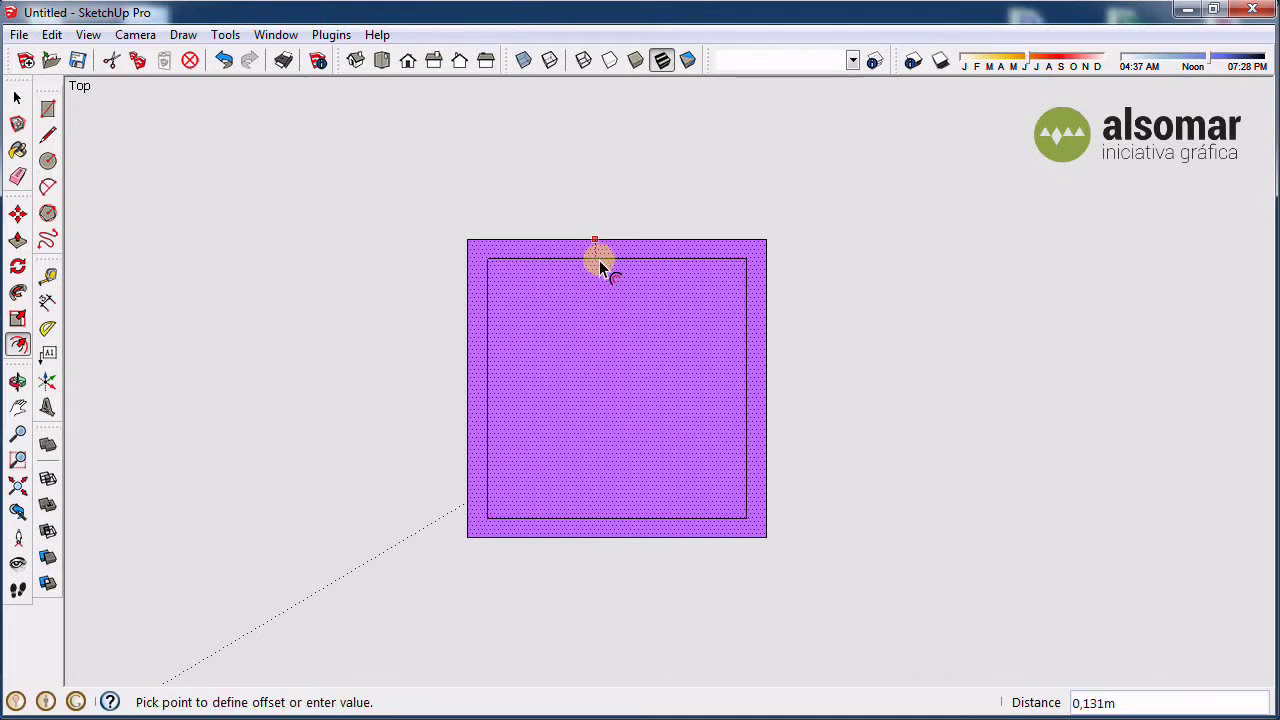
type("0,5")
key("Return")
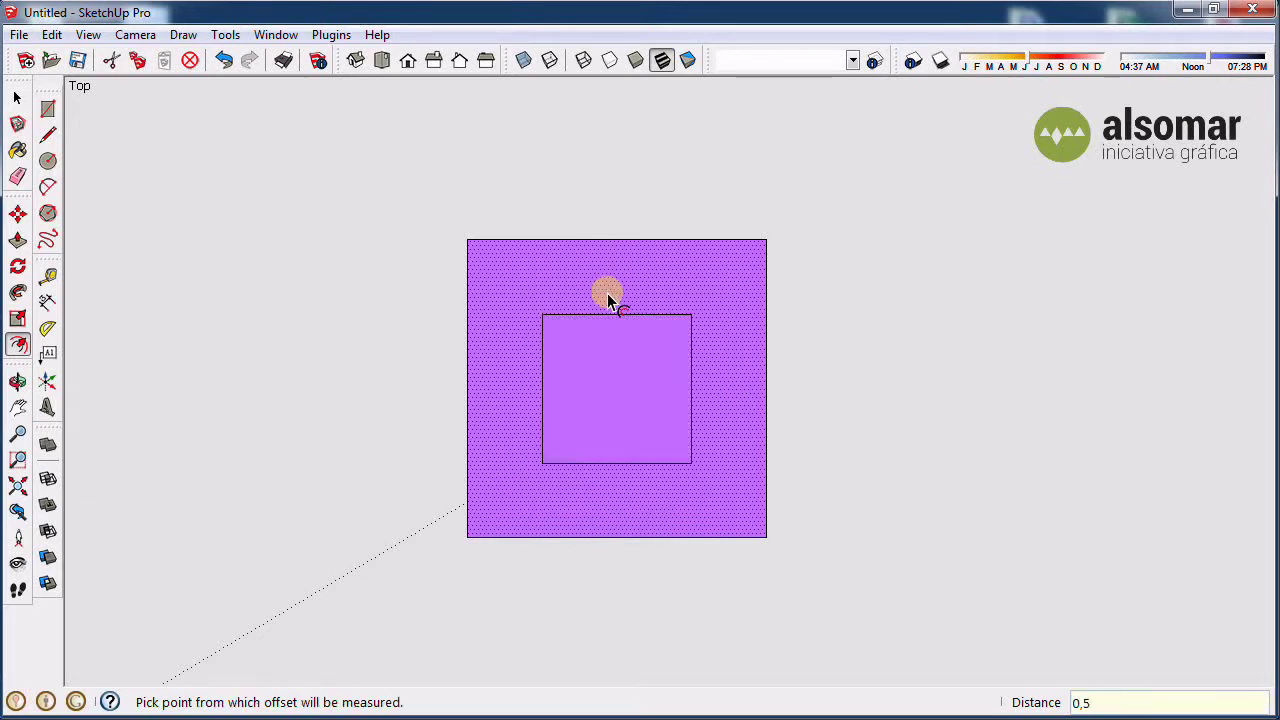
key("space")
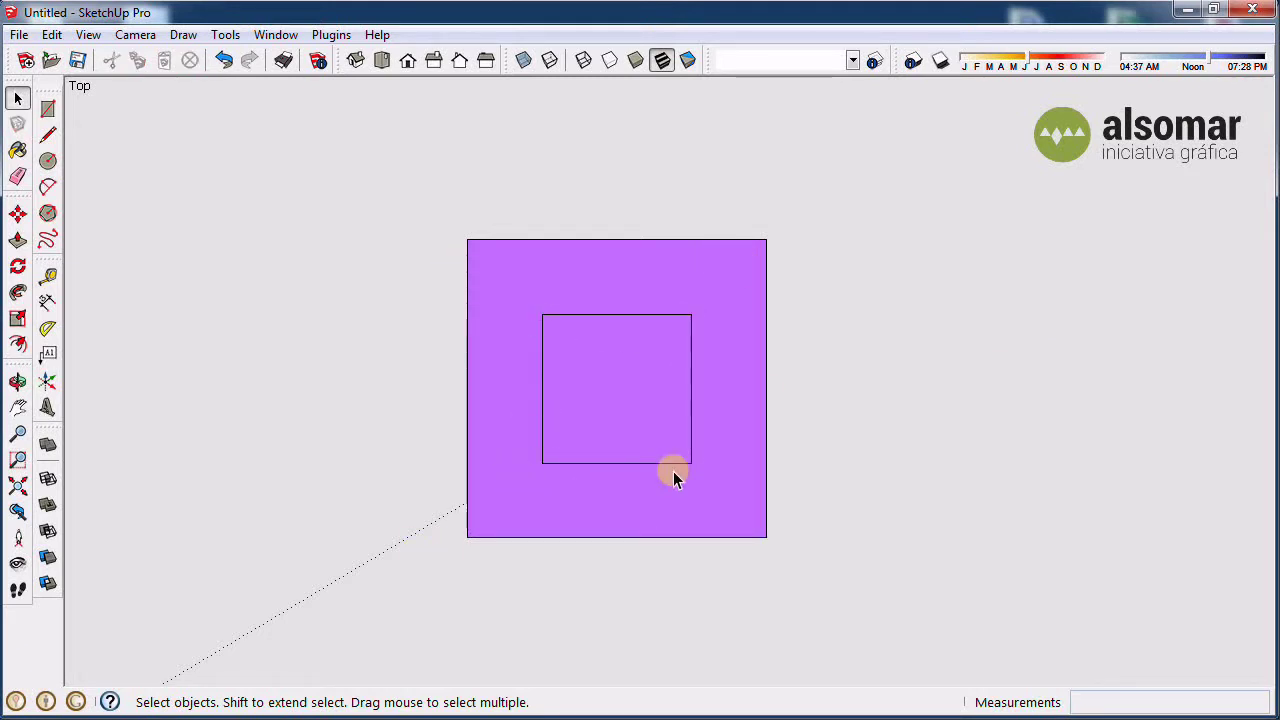
- Orbit to a tilted view and select the inner square face for moving
mouse_move(964, 600)
middle_mouse_down()
mouse_move(937, 614)
mouse_move(649, 334)
mouse_move(651, 346)
middle_mouse_up()
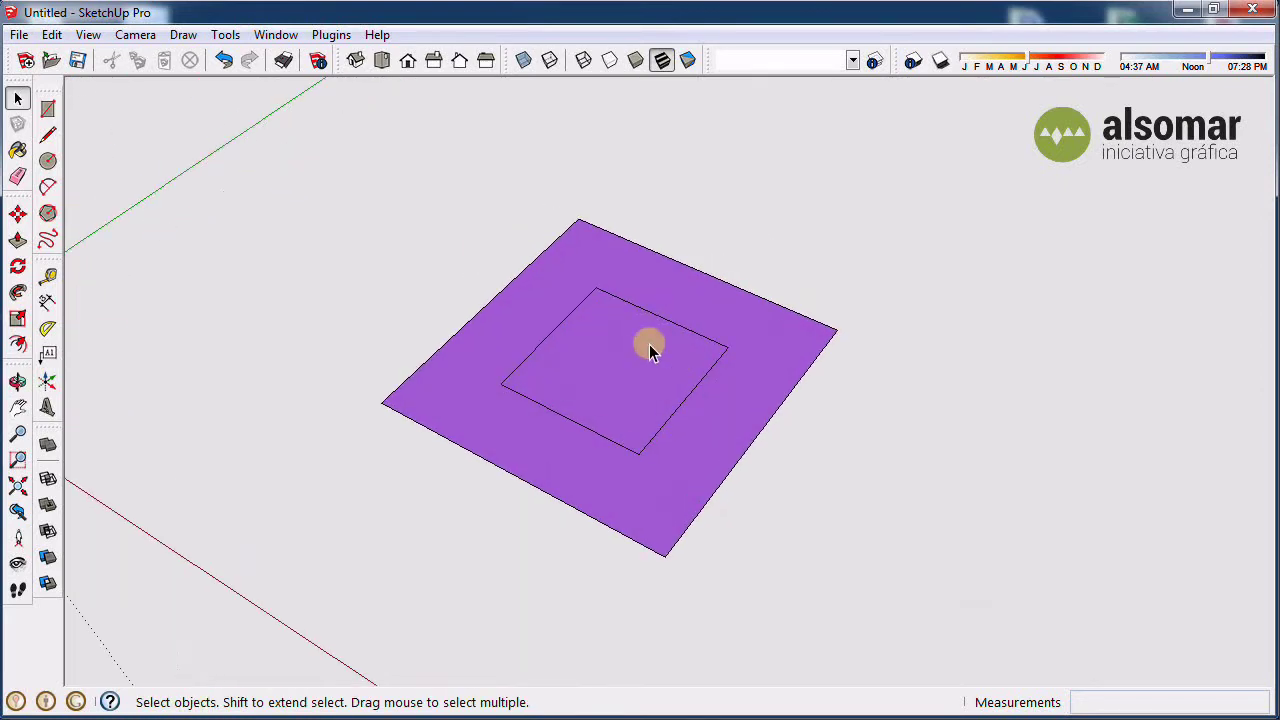
middle_click_drag(615, 418, 629, 385)
left_click(624, 382)
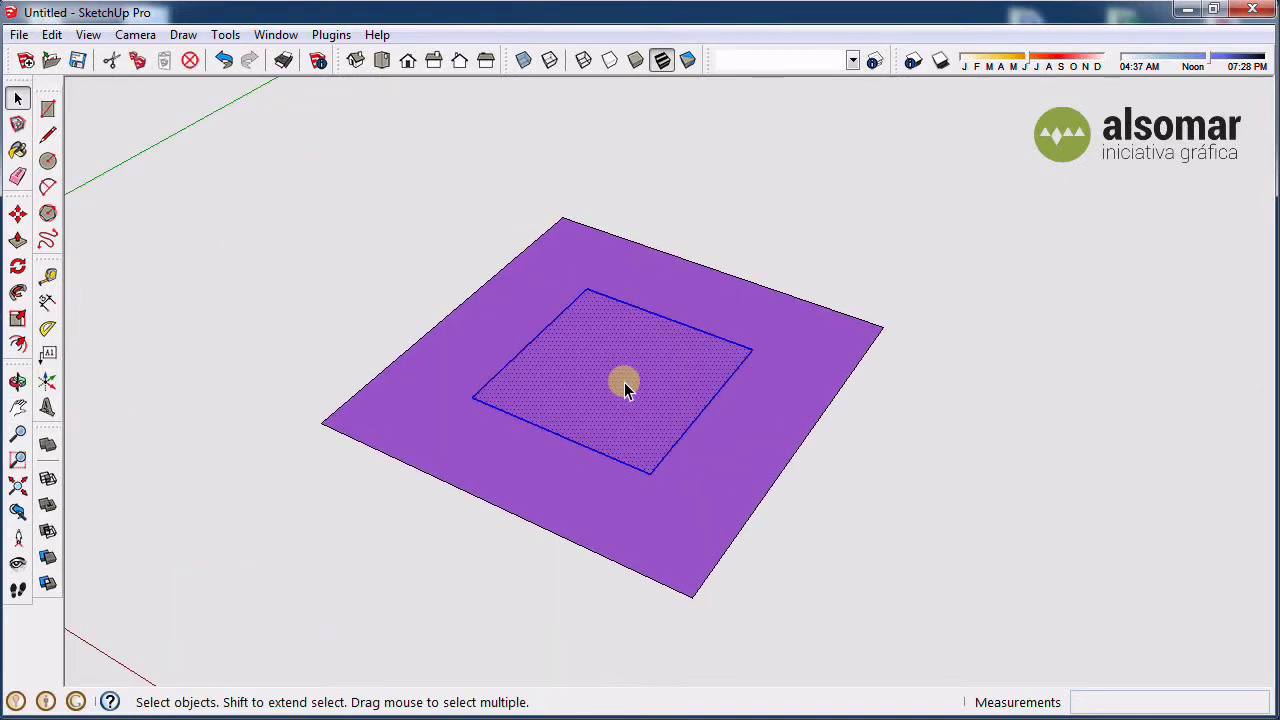
key("m")
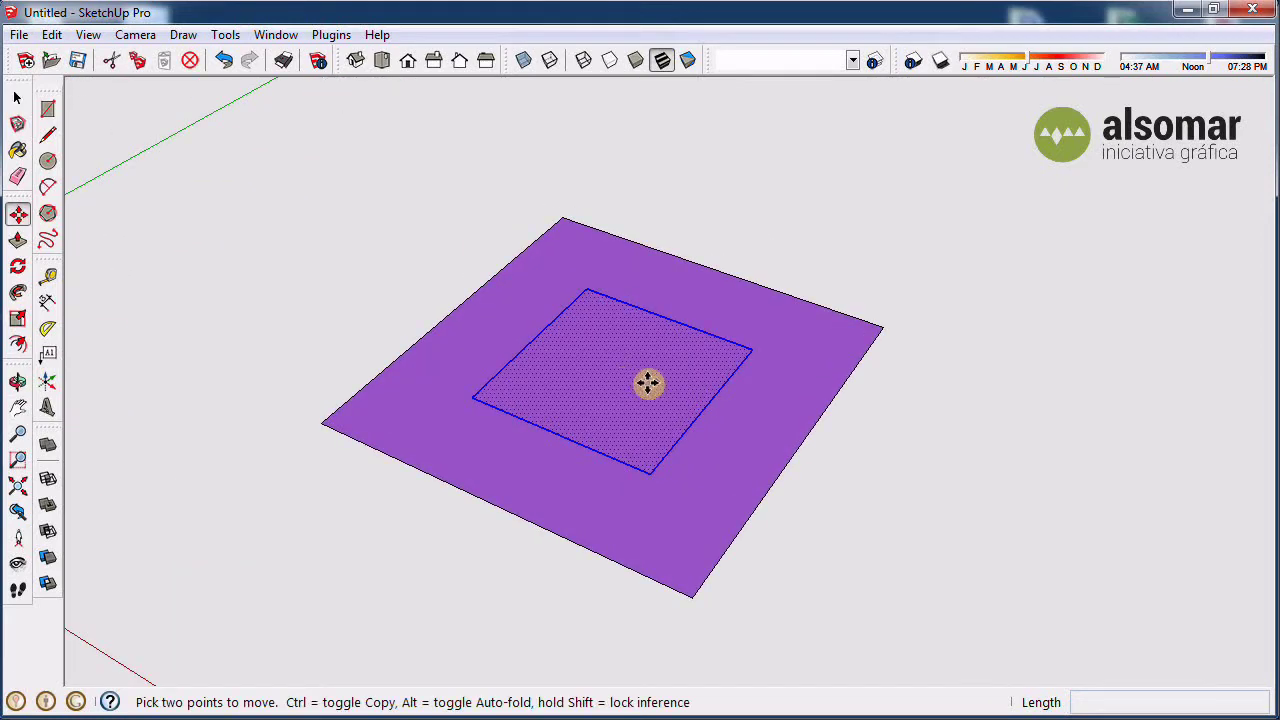
- Lift the inner square 1,104 m up the blue axis, auto-folding sloped sides with Alt
left_click(747, 346)
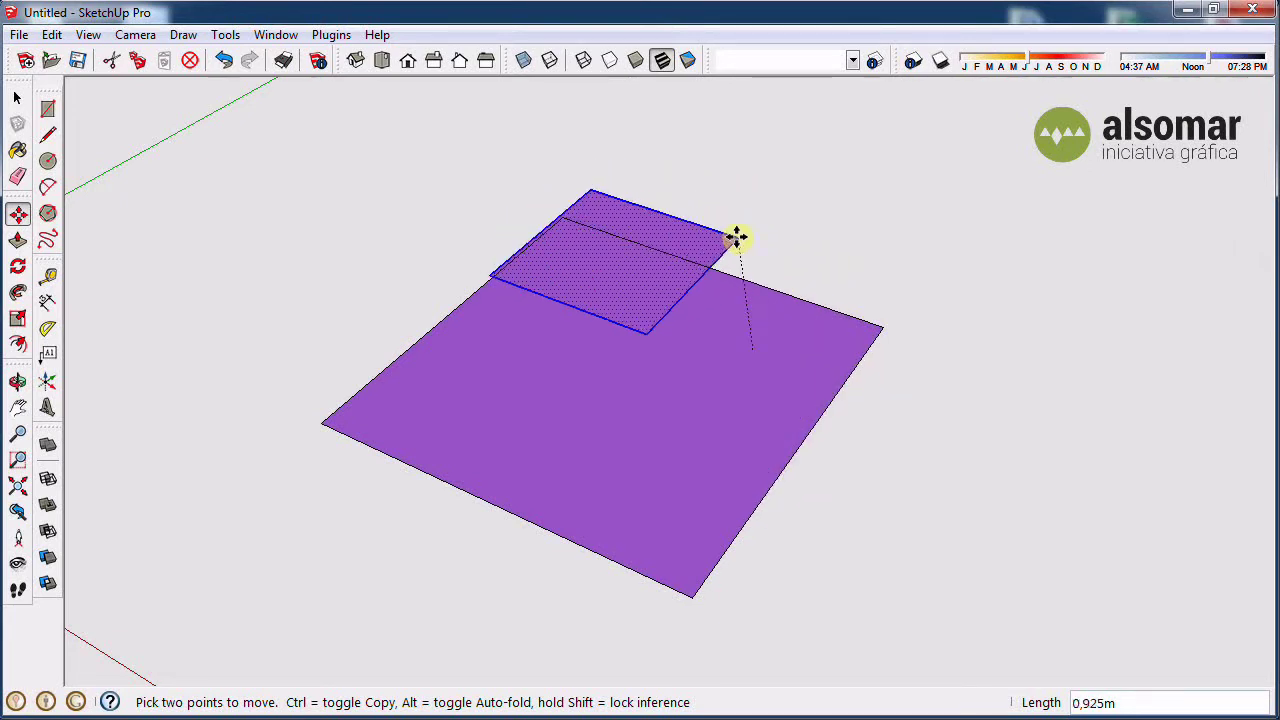
scroll(737, 237, "down", 3)
middle_click_drag(808, 269, 803, 263)
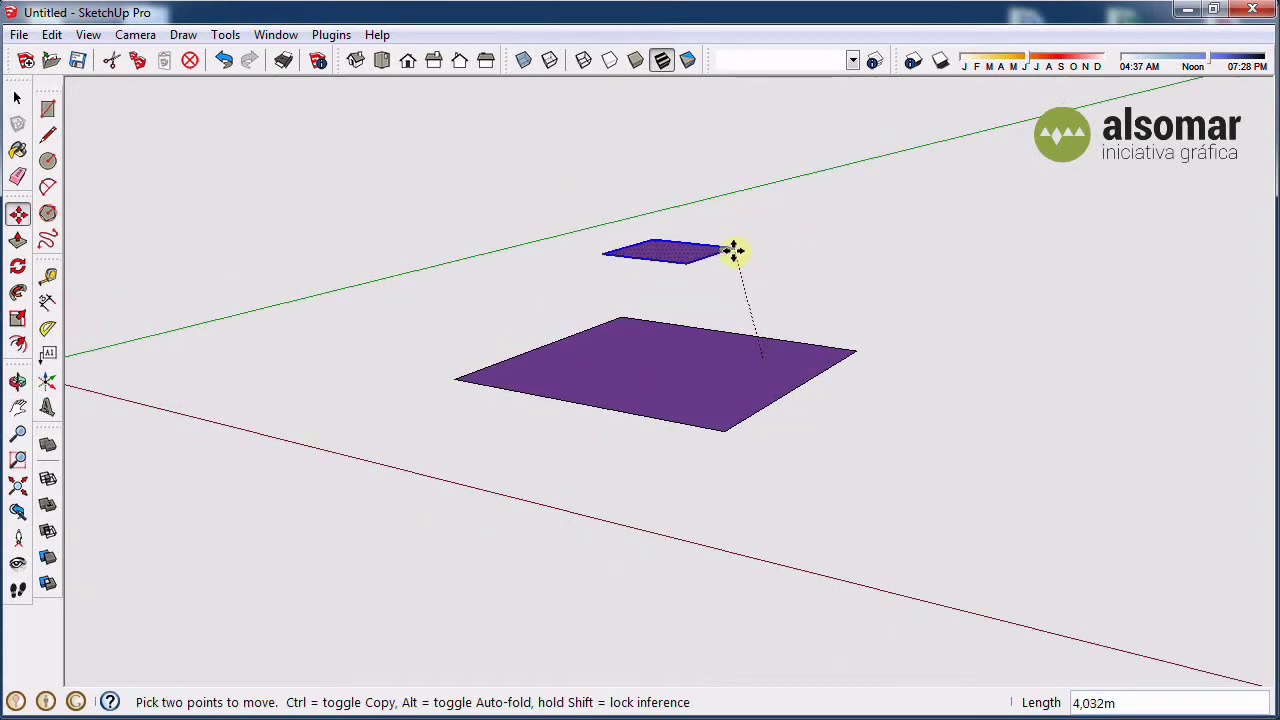
mouse_move(734, 249)
middle_mouse_down()
mouse_move(753, 404)
mouse_move(751, 226)
mouse_move(768, 334)
middle_mouse_up()
middle_click_drag(771, 277, 770, 277)
scroll(770, 277, "down", 1)
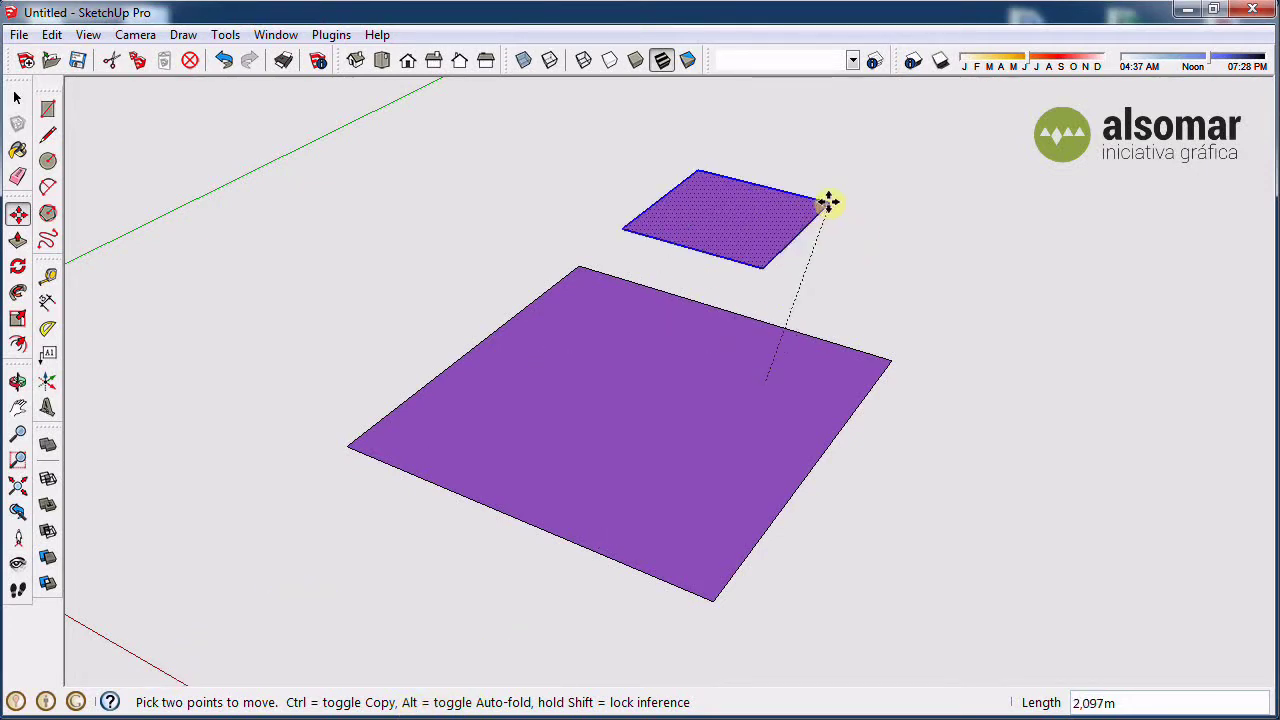
key("alt")
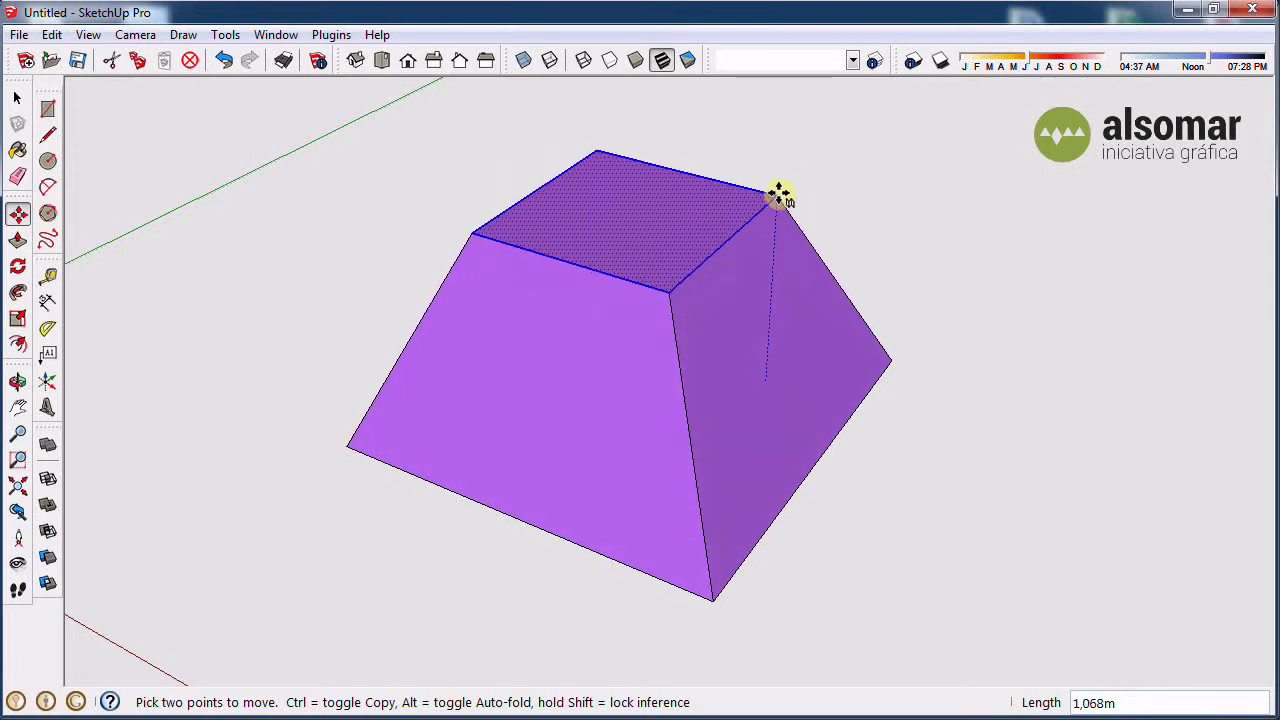
left_click(777, 189)
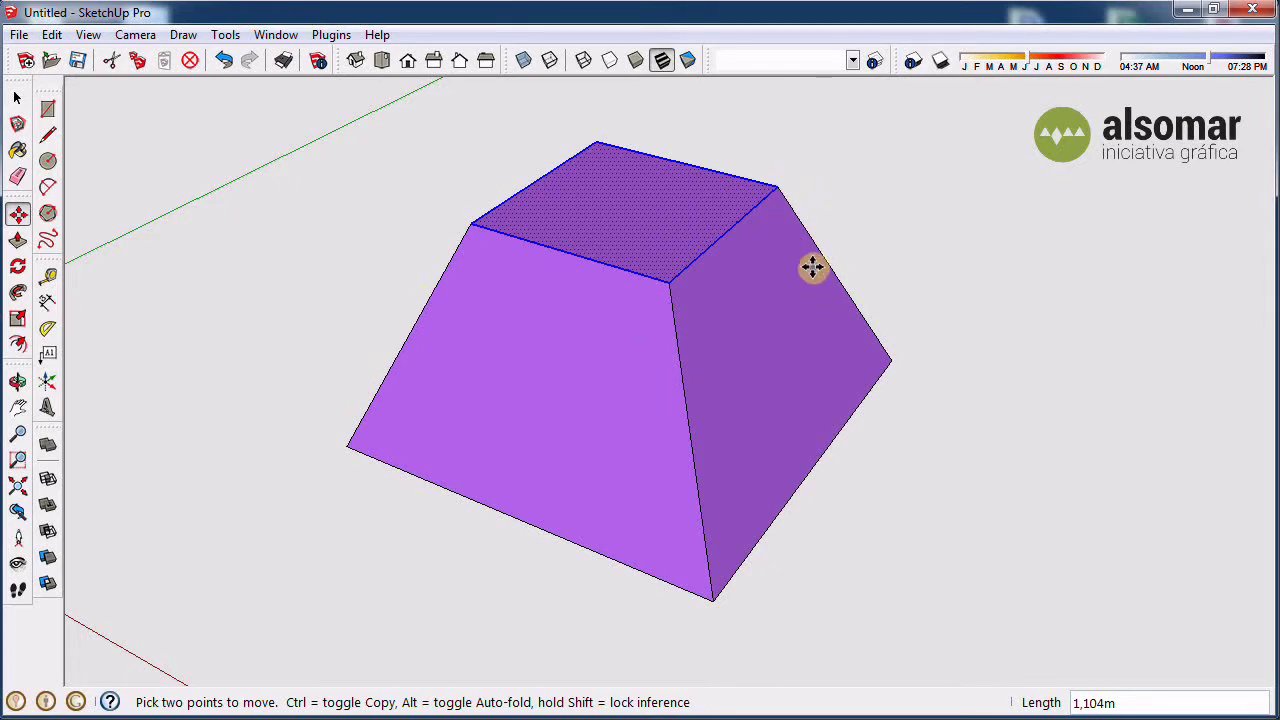
mouse_move(811, 266)
middle_mouse_down()
mouse_move(997, 409)
mouse_move(484, 453)
mouse_move(849, 451)
mouse_move(977, 431)
mouse_move(243, 411)
mouse_move(903, 357)
mouse_move(703, 331)
middle_mouse_up()
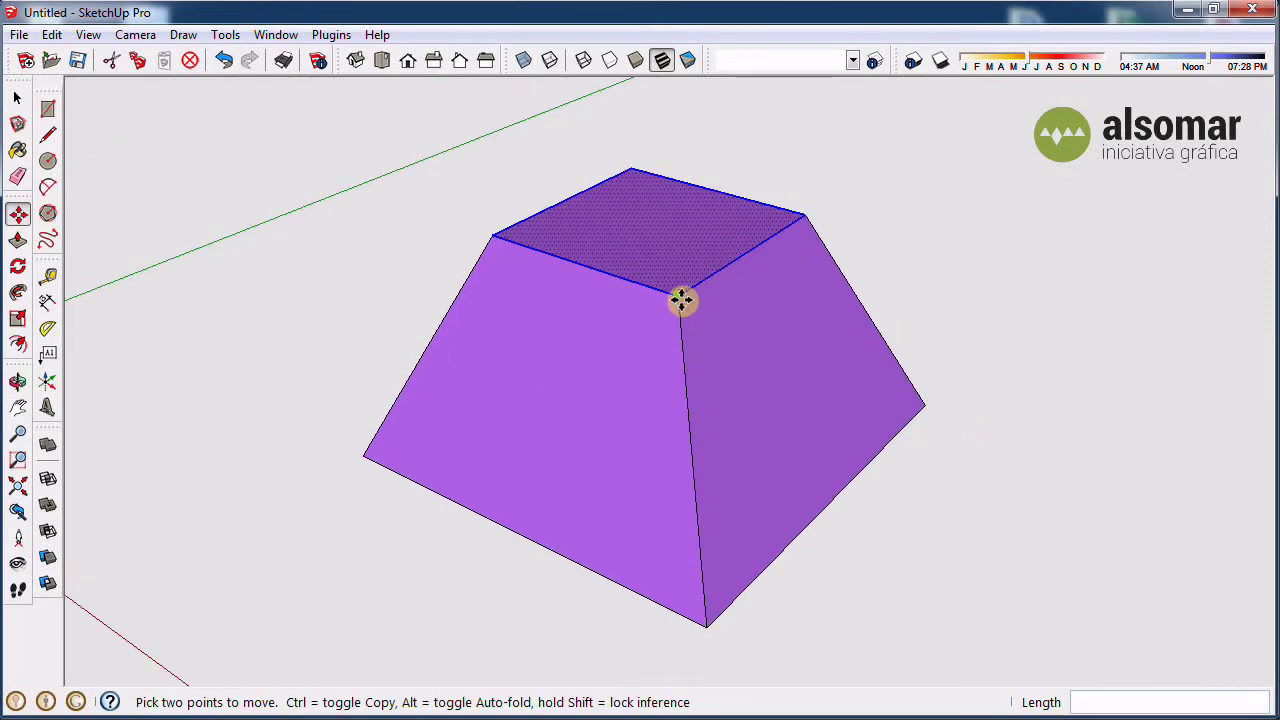
left_click(683, 300)
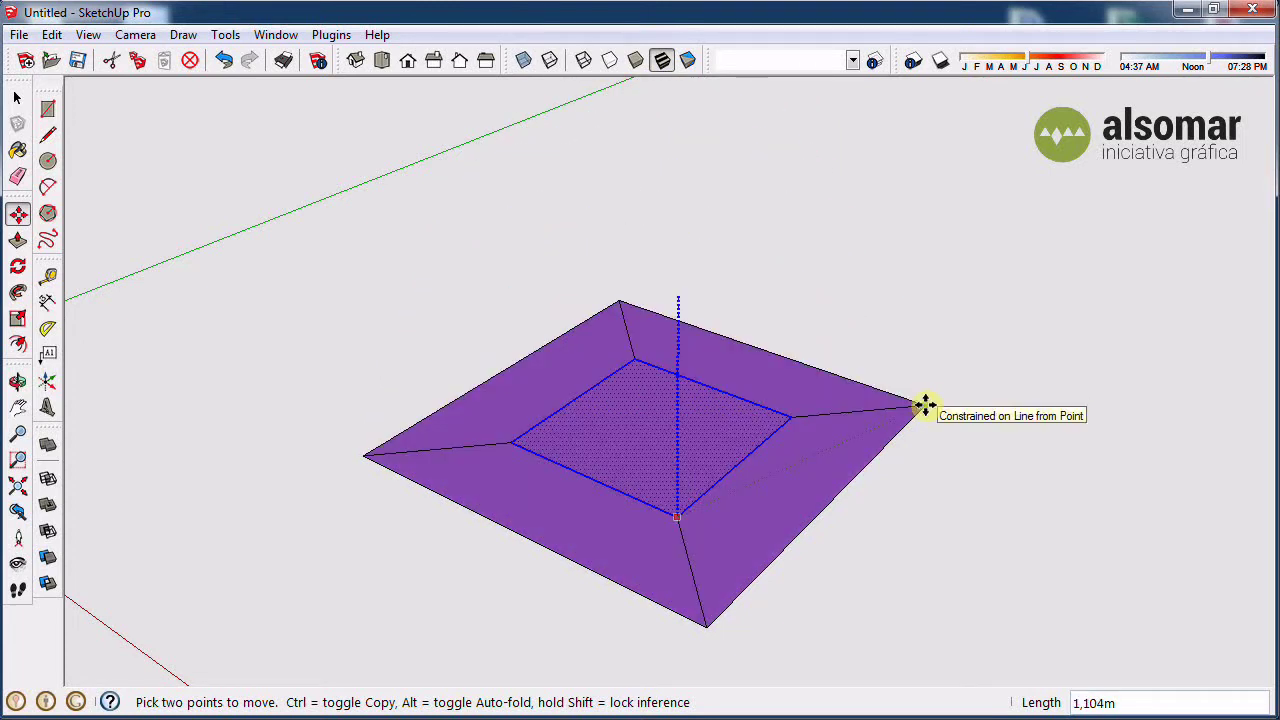
- Drop the inner square below the base and orbit to inspect the recess
left_click(925, 404)
mouse_move(748, 623)
middle_mouse_down()
mouse_move(934, 371)
mouse_move(771, 706)
middle_mouse_up()
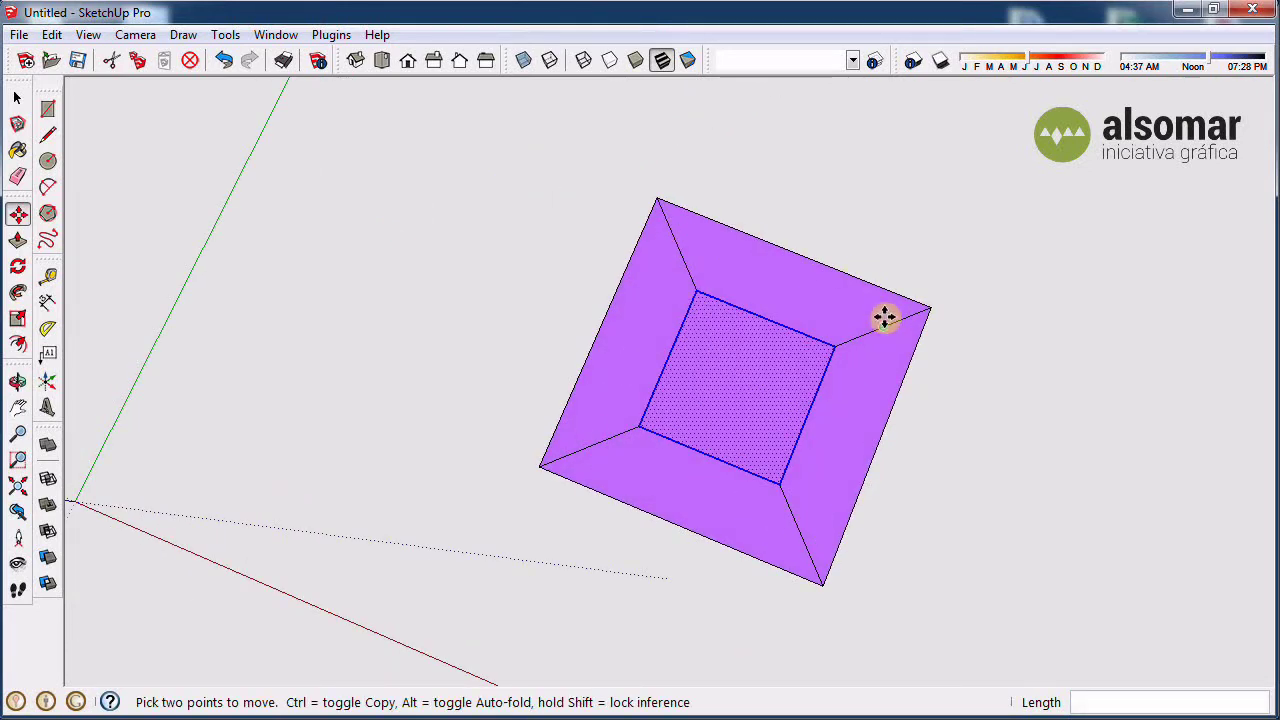
mouse_move(646, 534)
middle_mouse_down()
mouse_move(460, 317)
mouse_move(974, 528)
mouse_move(814, 404)
mouse_move(740, 386)
mouse_move(1006, 443)
mouse_move(1020, 534)
mouse_move(927, 505)
middle_mouse_up()
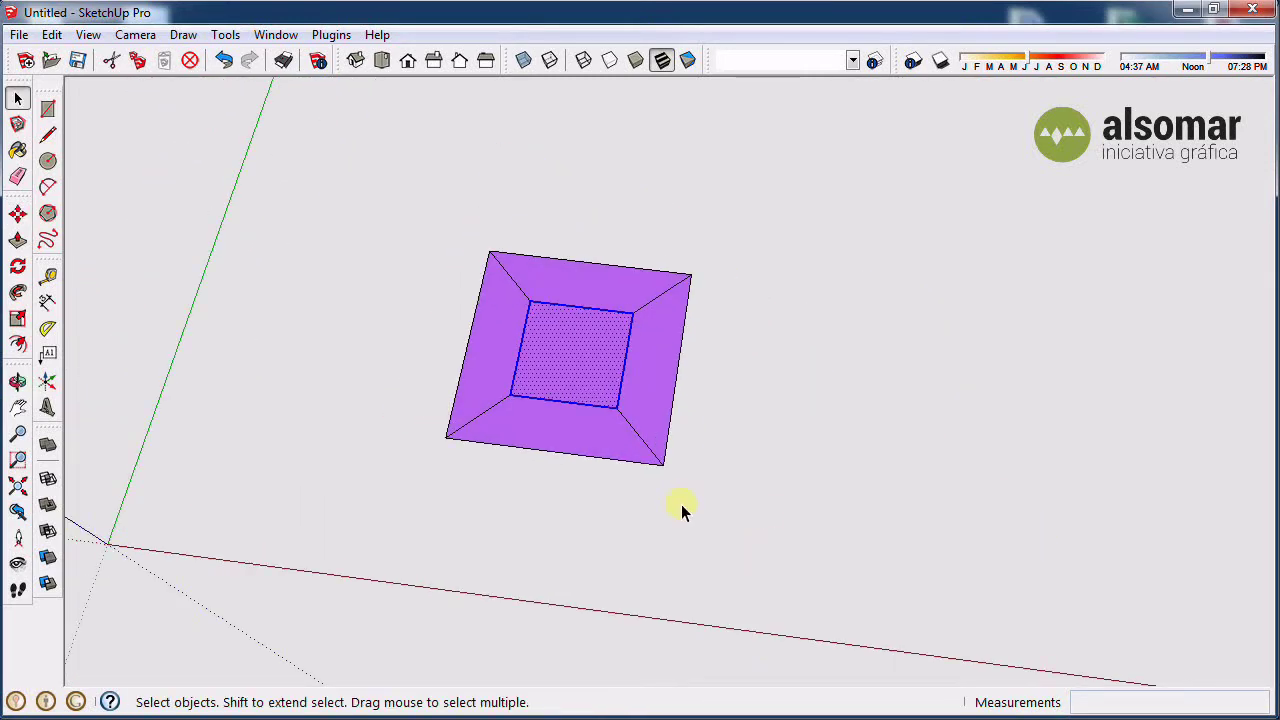
- From Top view, draw a 15 by 10 rectangle and select its face
middle_click_drag(683, 454, 254, 477)
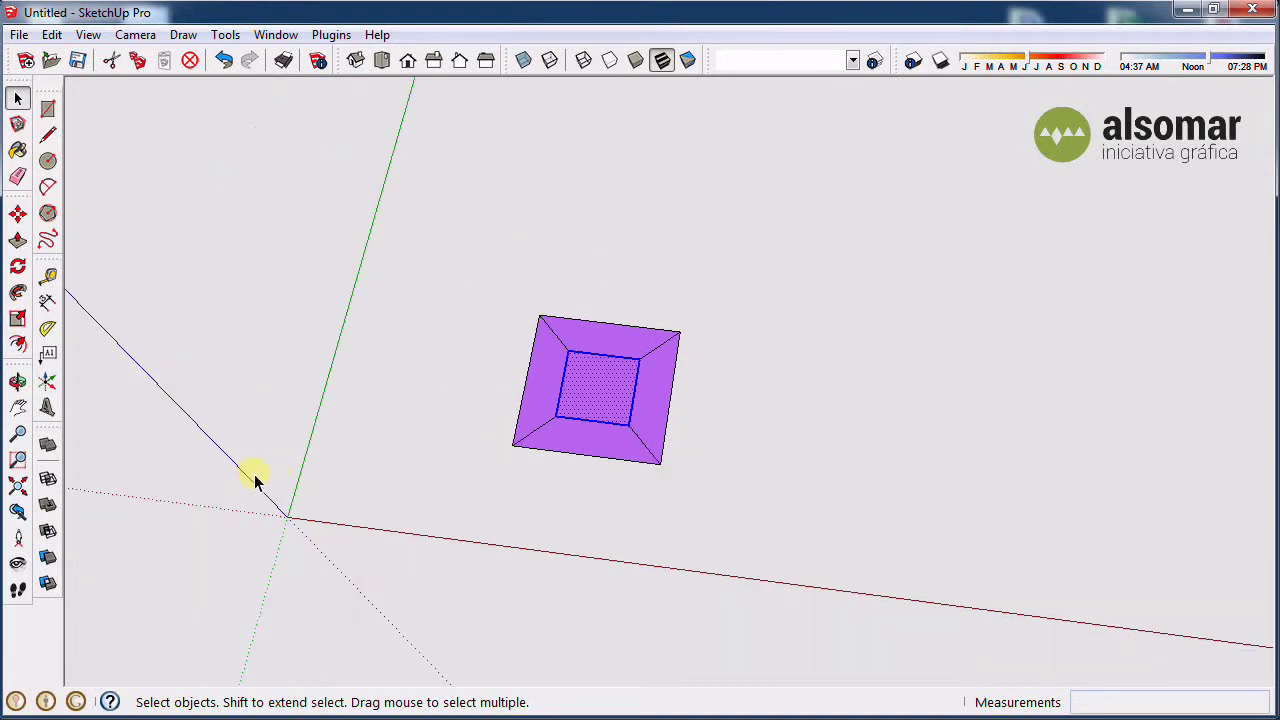
left_click(383, 61)
scroll(709, 314, "down", 2)
scroll(646, 391, "down", 2)
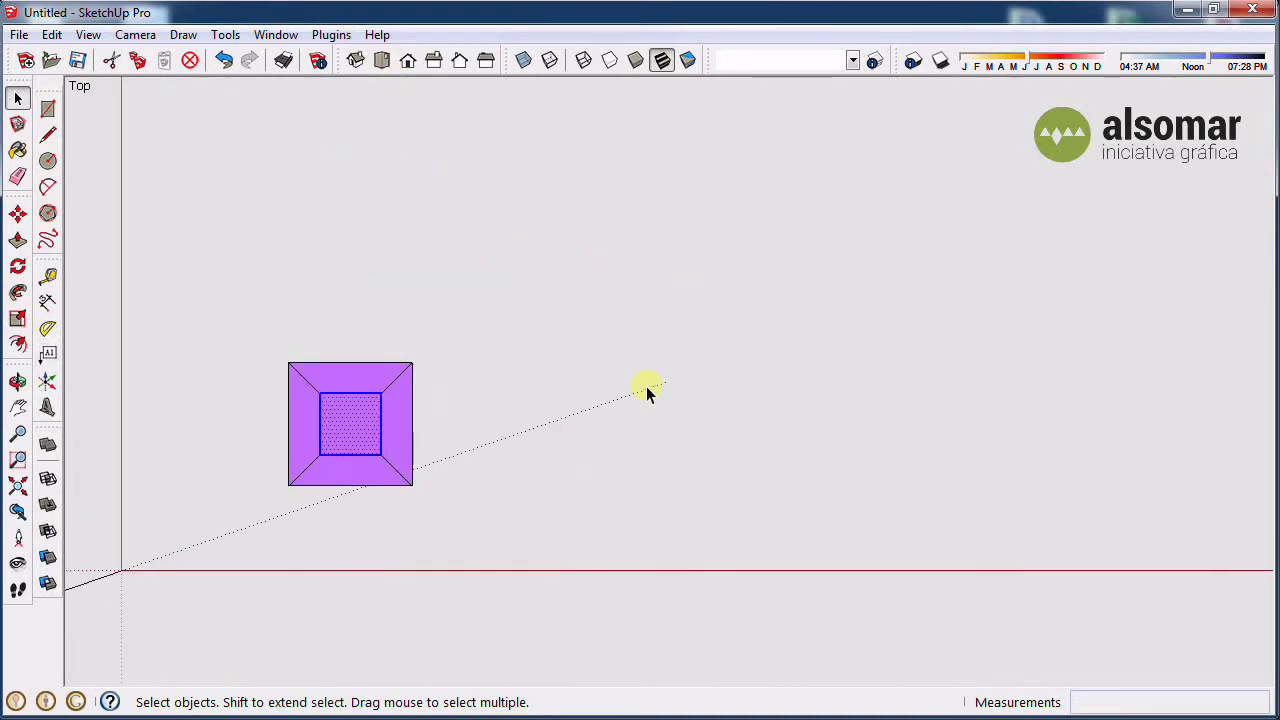
key("r")
left_click(510, 496)
type("1")
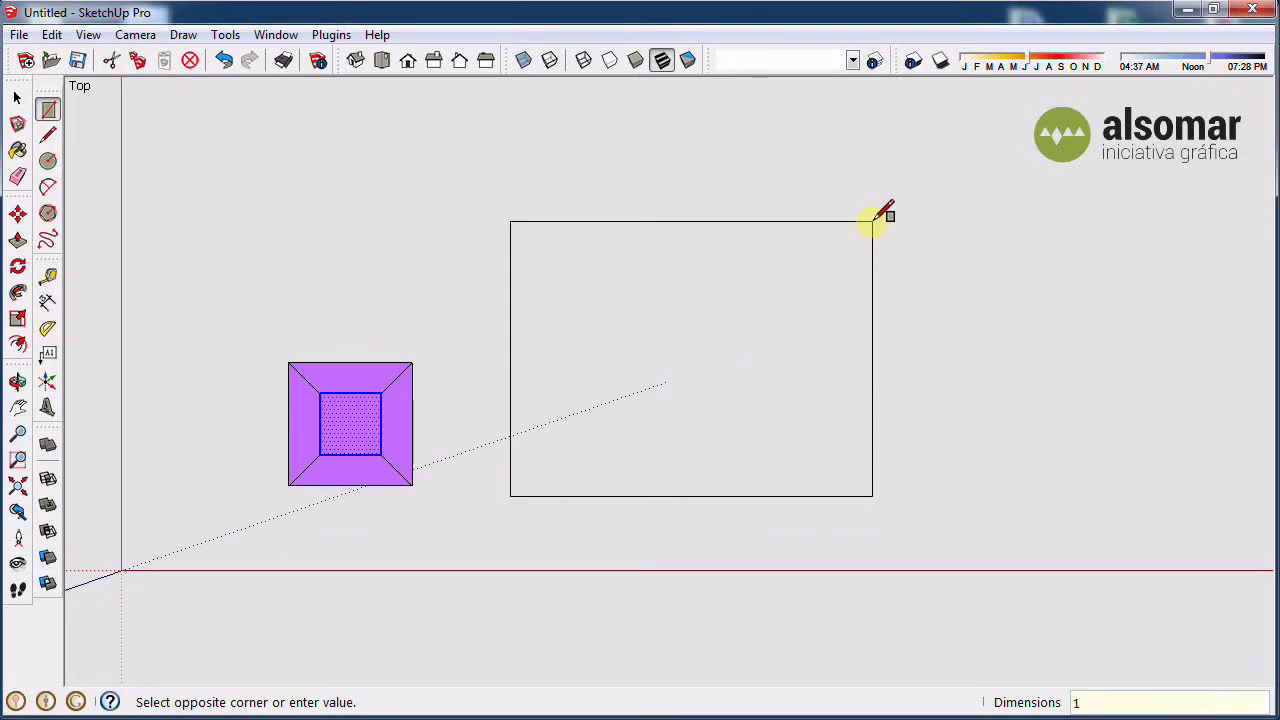
type("5;10")
key("Return")
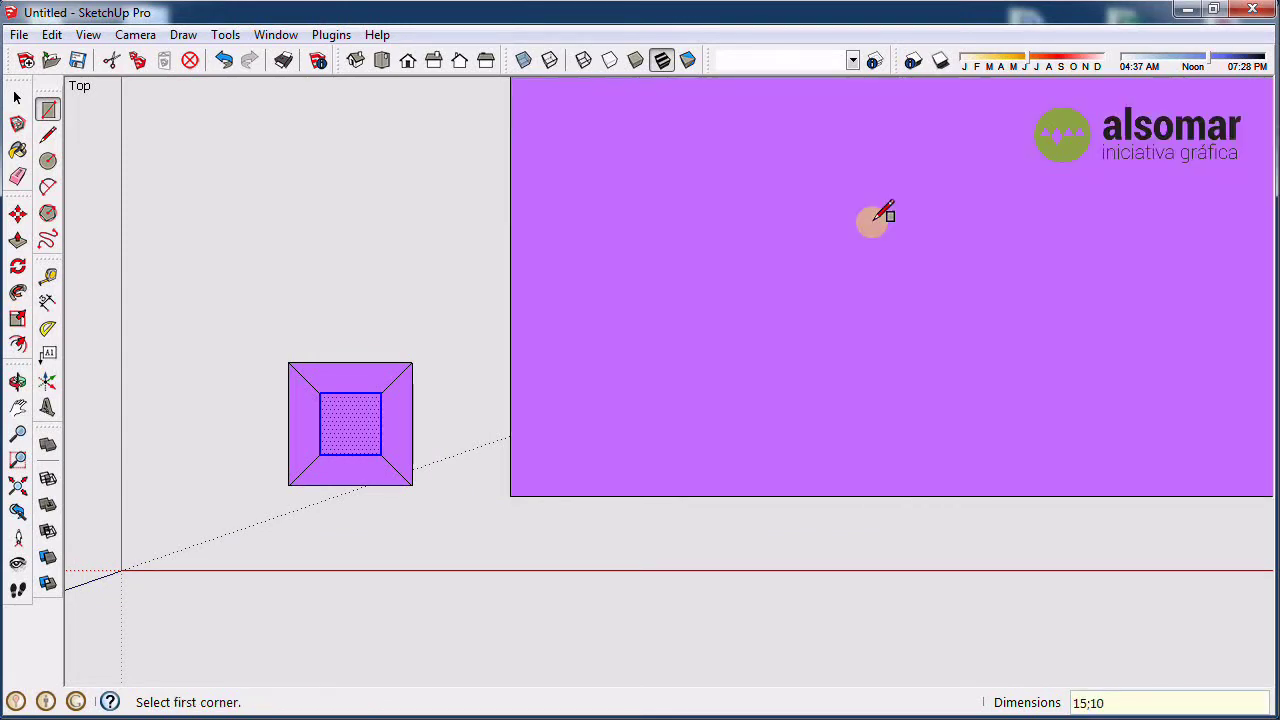
scroll(423, 500, "down", 2)
key("space")
left_click(571, 315)
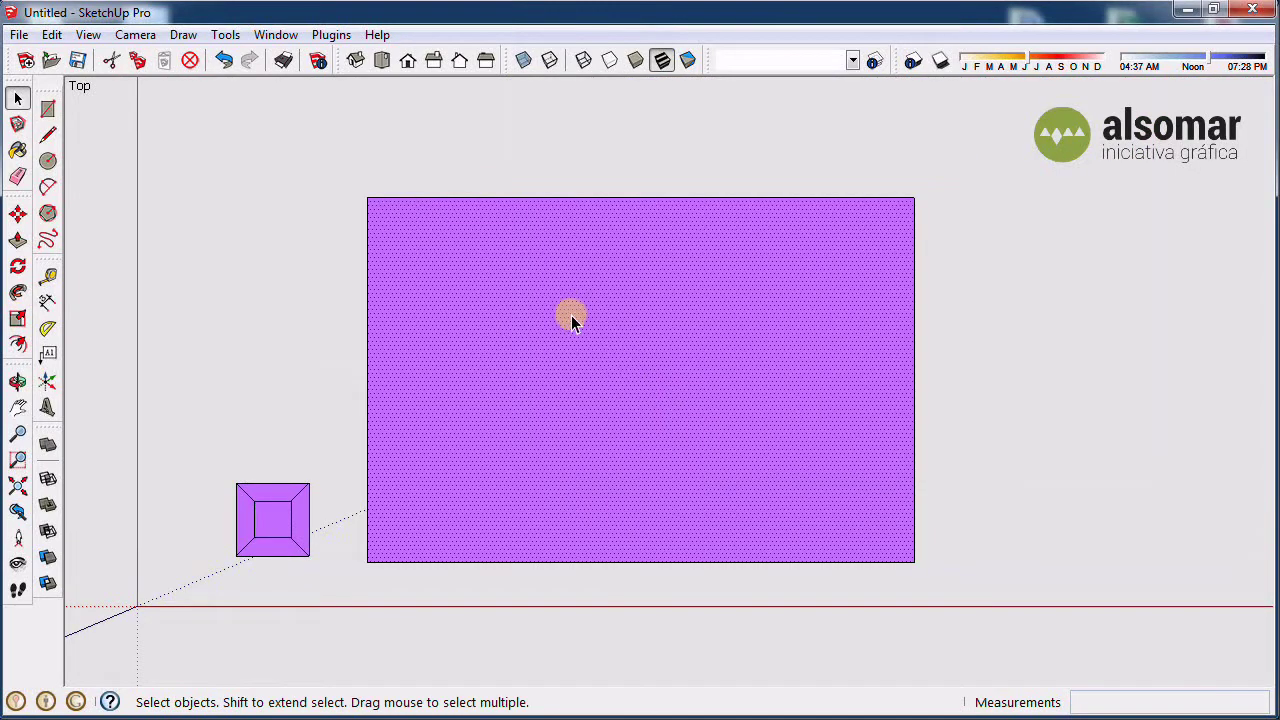
scroll(571, 315, "up", 1)
- Offset the rectangle inward by 0,5 three times, creating the first three rings
key("f")
left_click(565, 172)
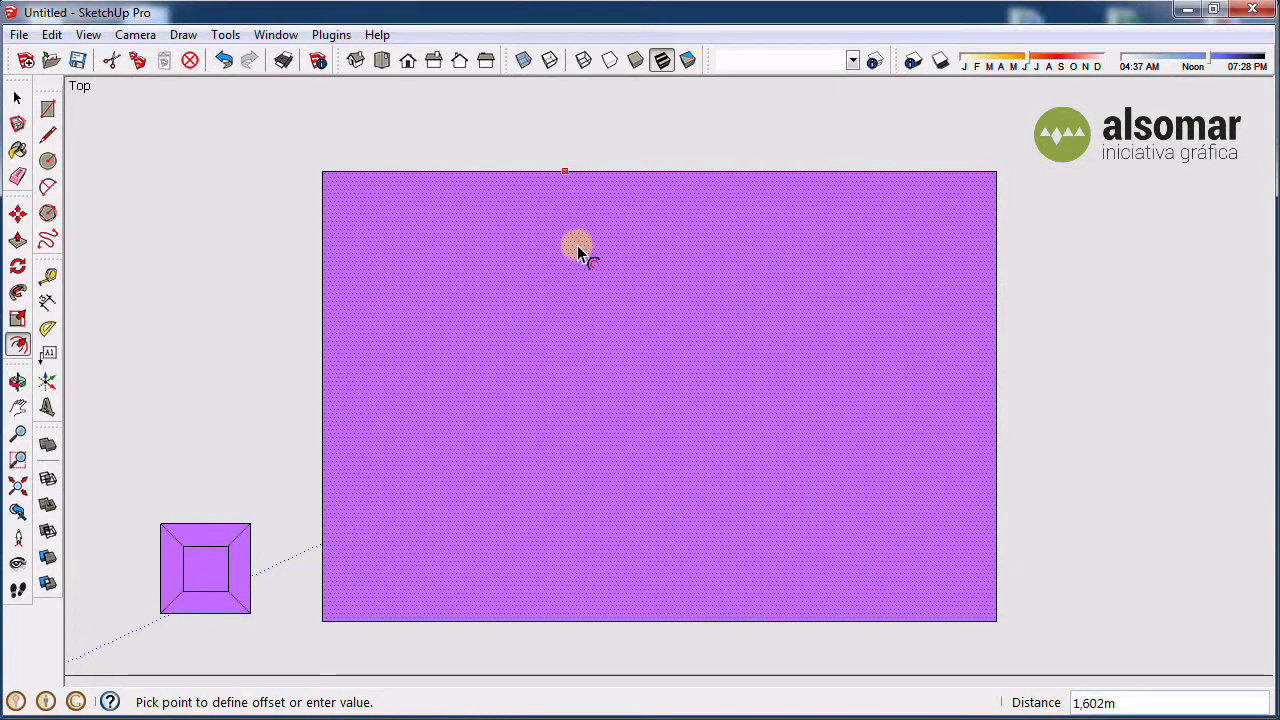
left_click(588, 198)
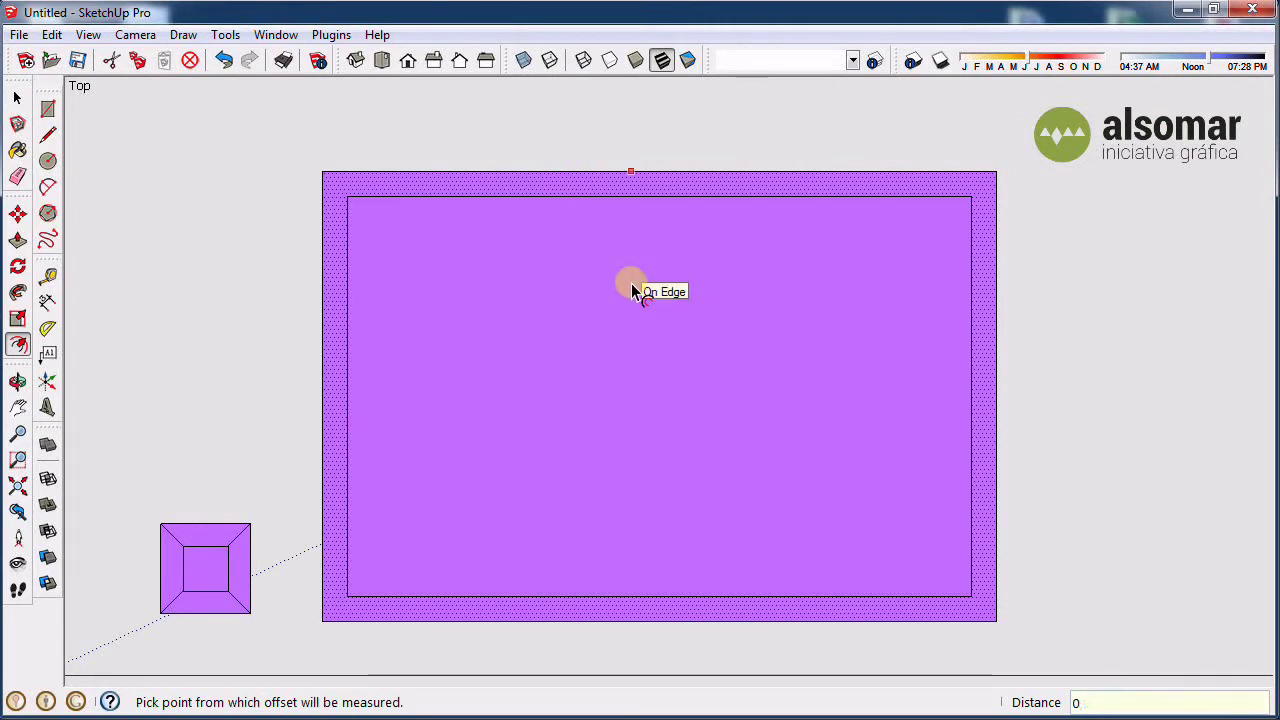
type(",5")
key("Return")
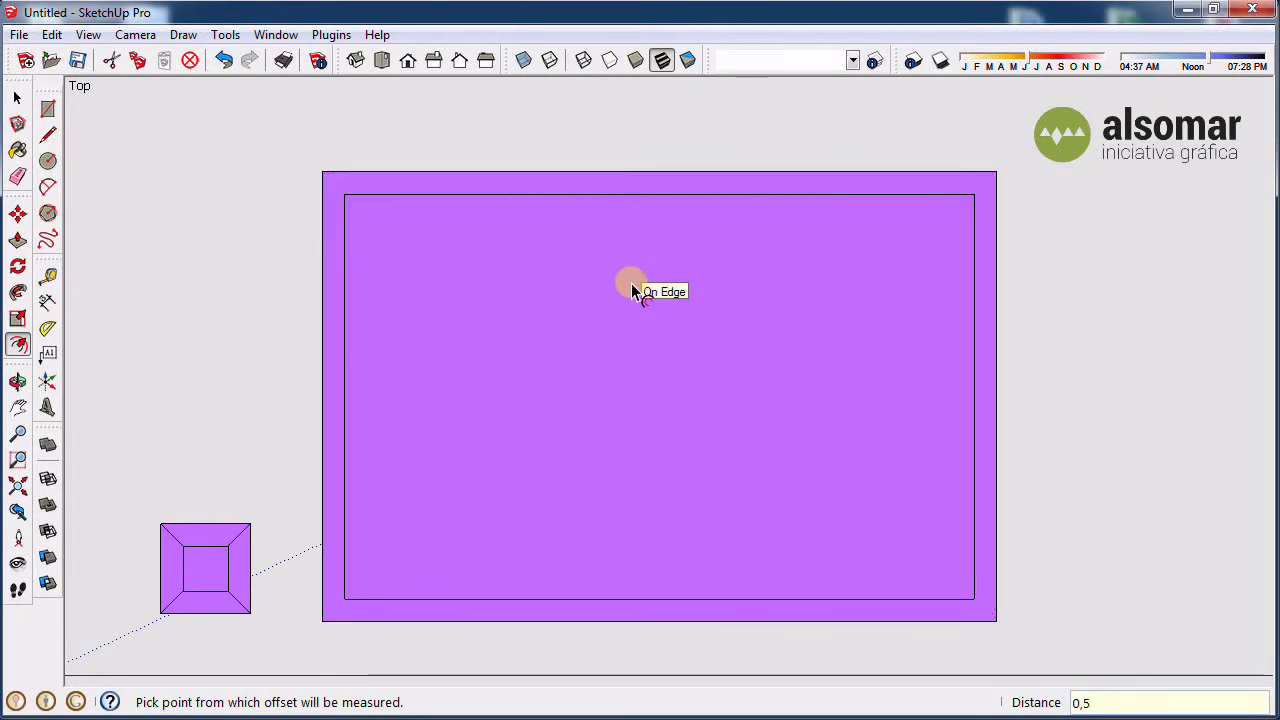
key("space")
key("f")
left_click(503, 194)
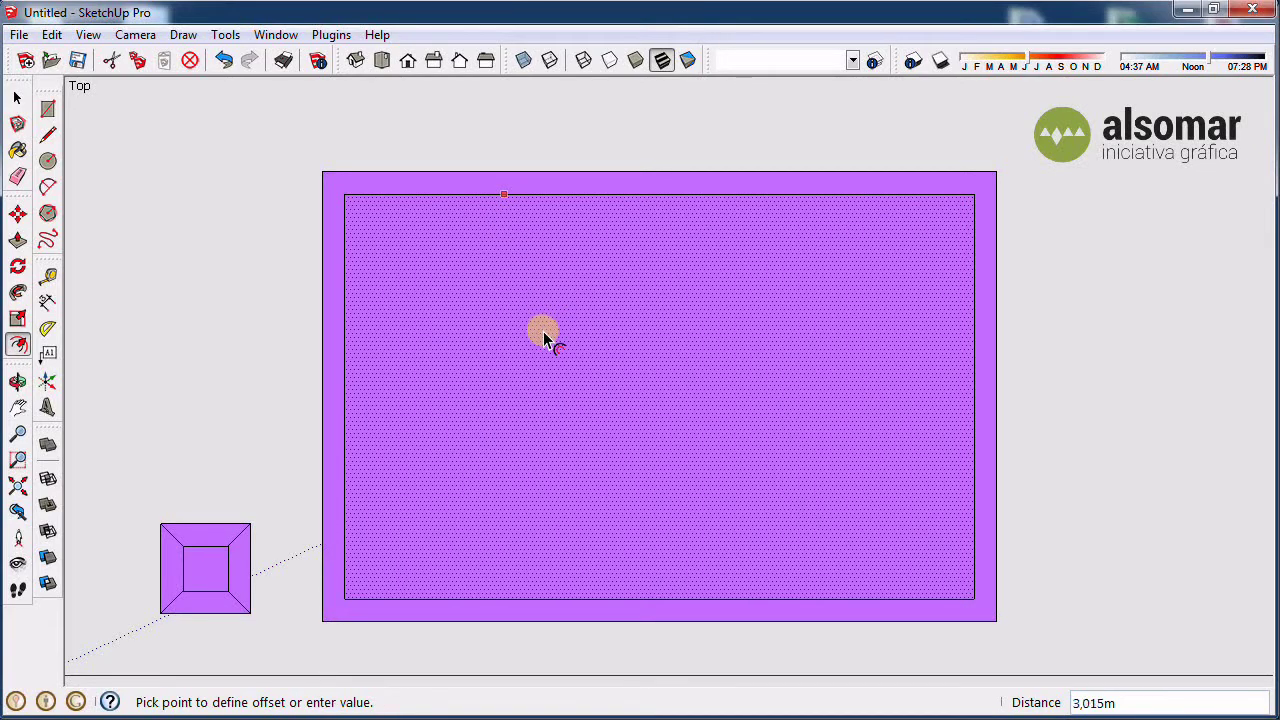
type("5")
key("Return")
key("space")
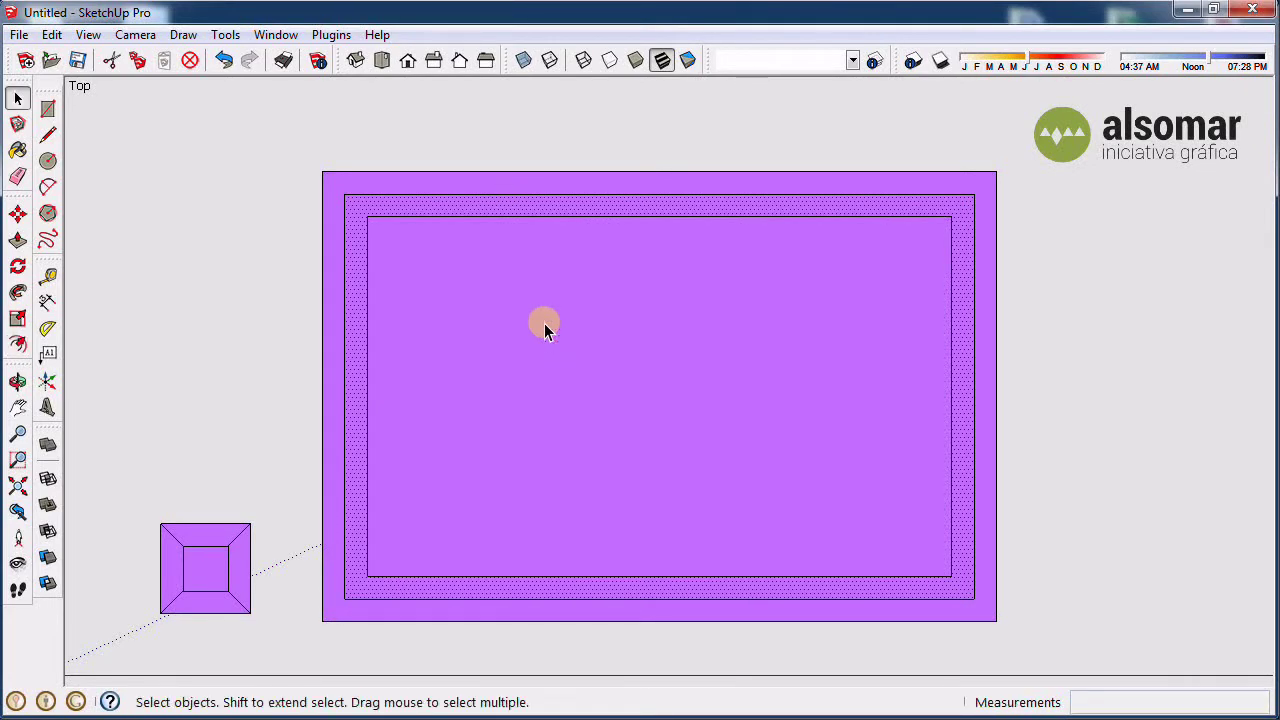
key("f")
left_click(466, 216)
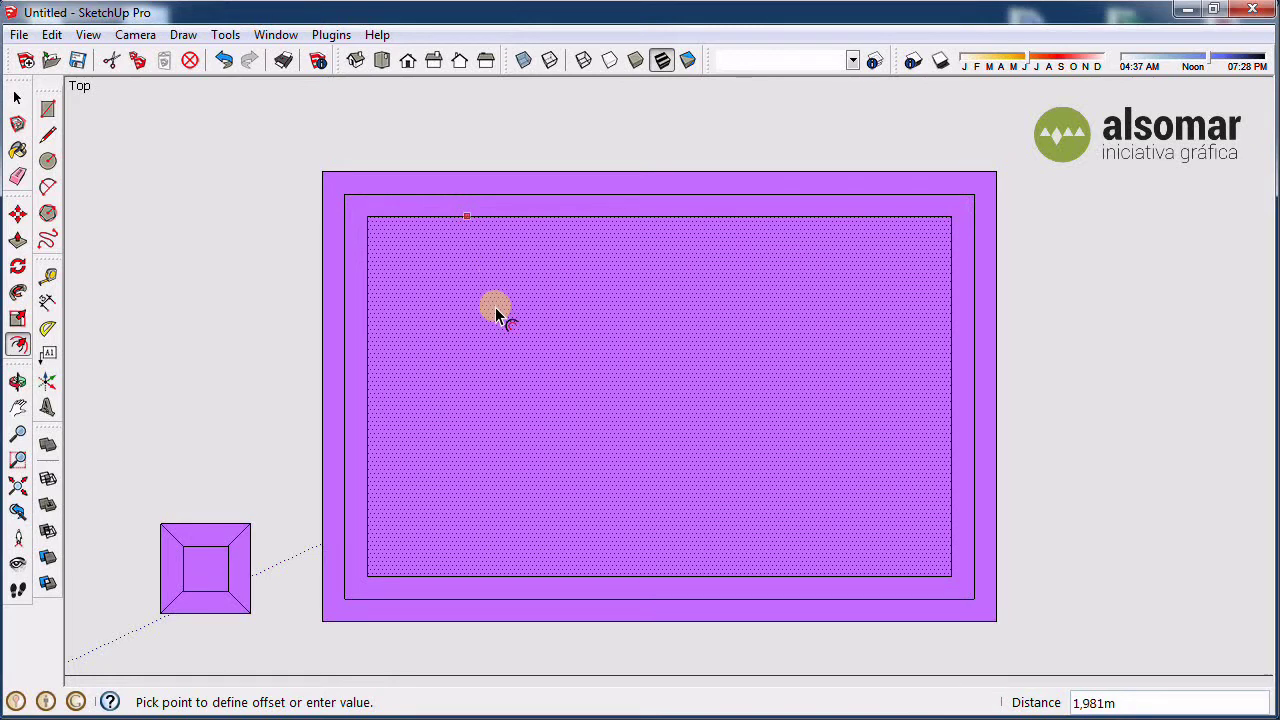
type("5")
key("Return")
key("space")
- Add three more 0,5 inward offsets inside each new innermost face
key("f")
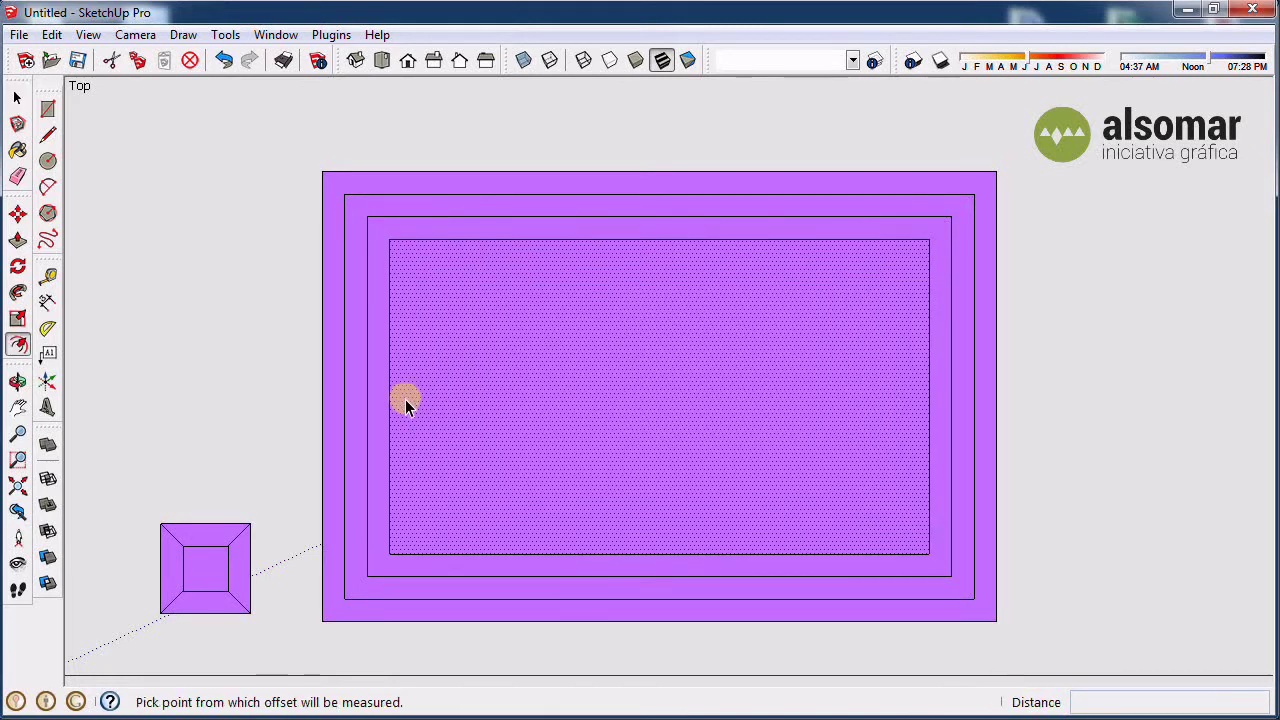
left_click(389, 395)
type("0,5")
key("Return")
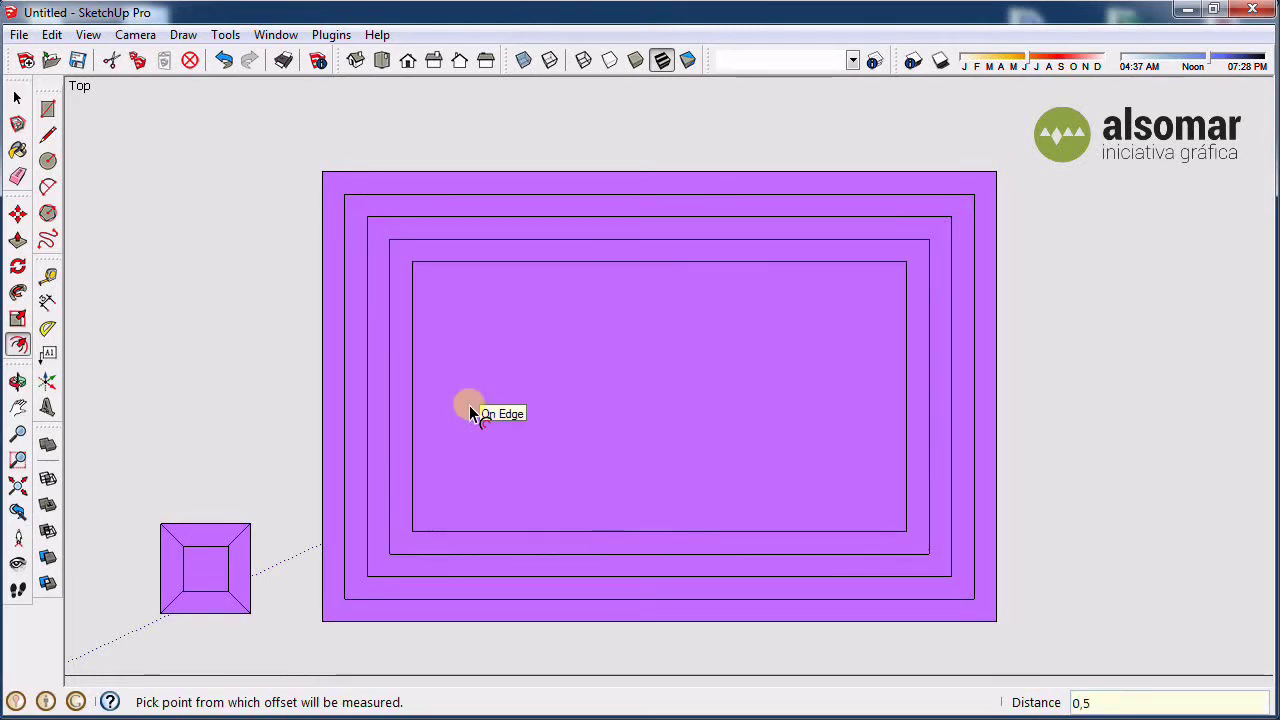
key("space")
left_click(470, 413)
key("f")
left_click(412, 358)
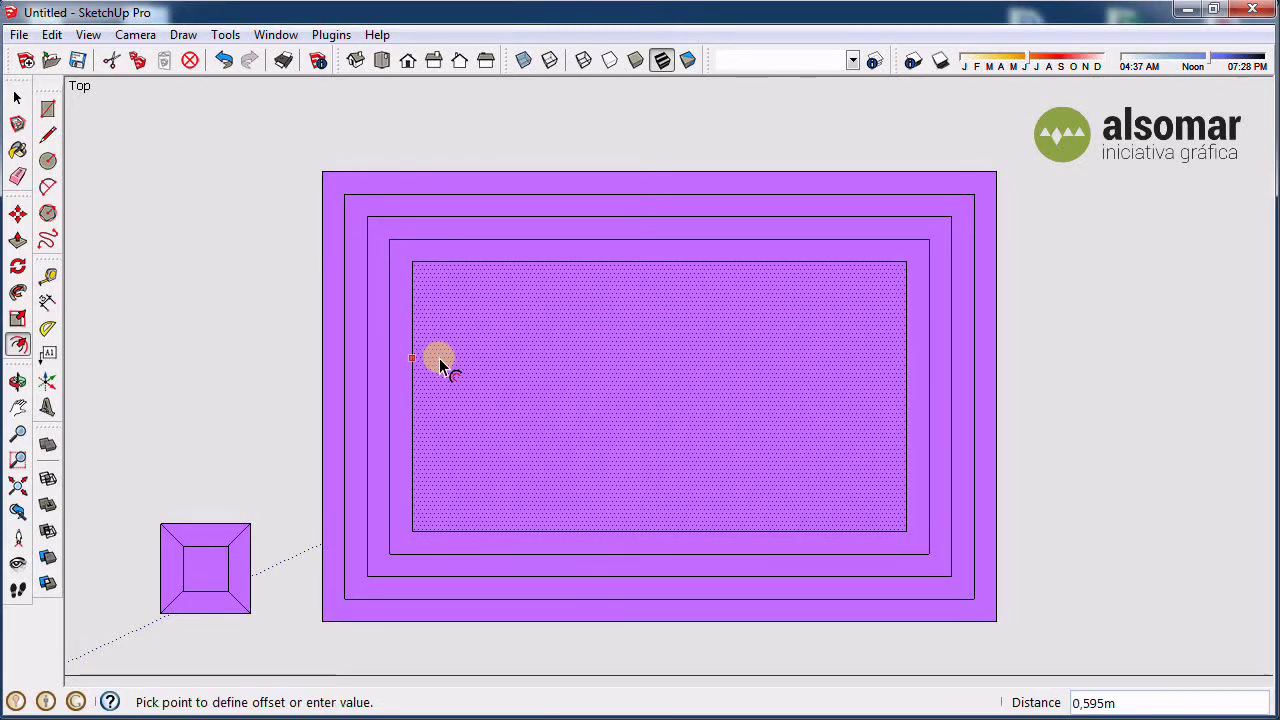
type("0,5")
key("Return")
key("space")
left_click(457, 363)
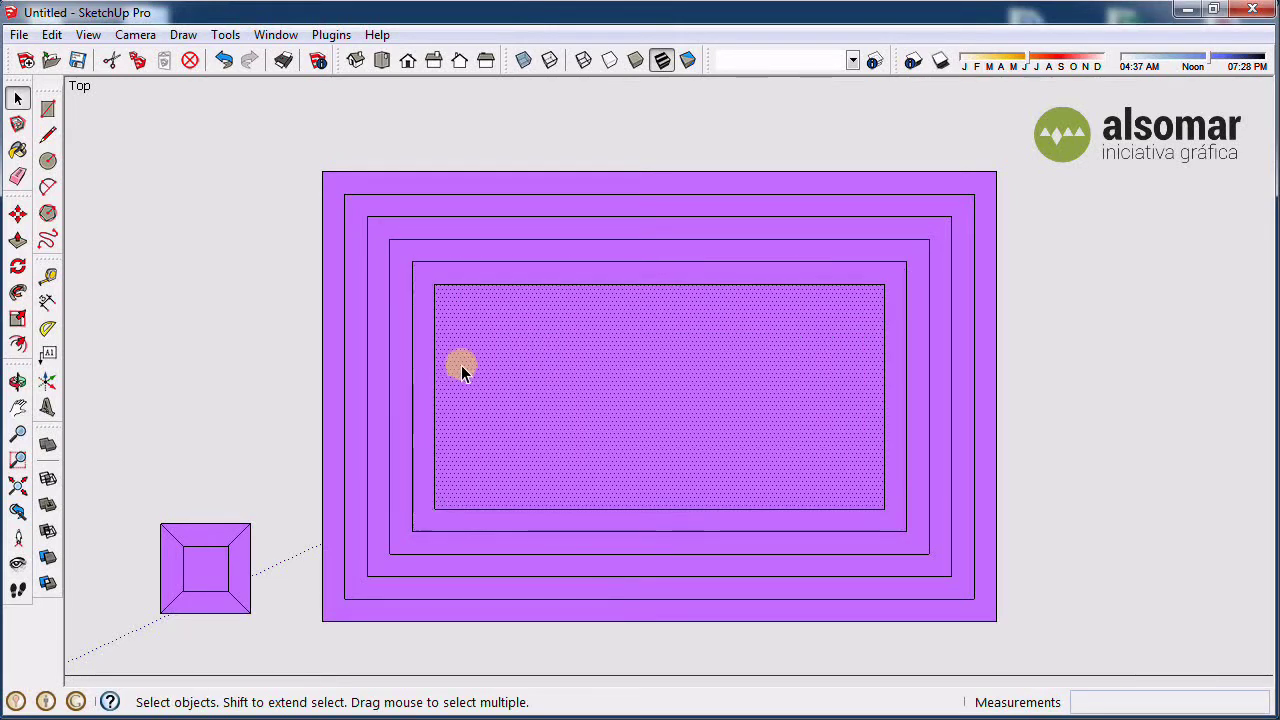
key("f")
left_click(449, 350)
middle_click_drag(651, 420, 628, 428)
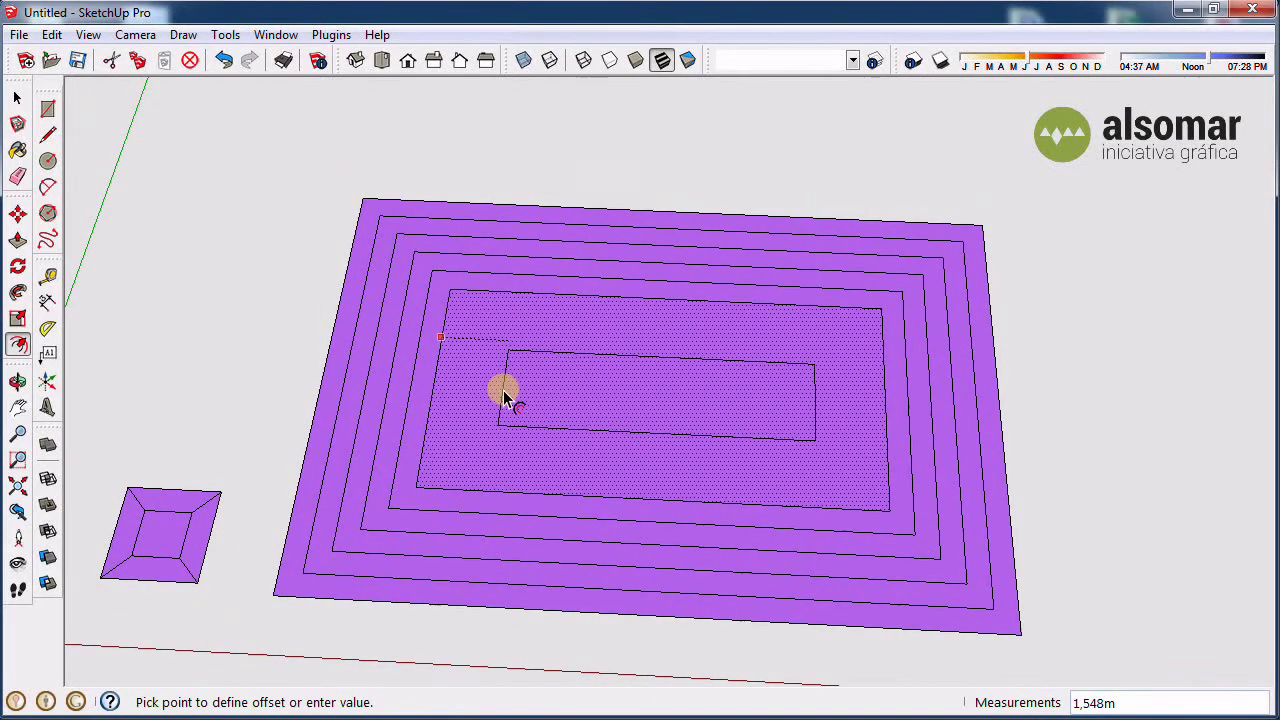
type("5")
key("Return")
key("space")
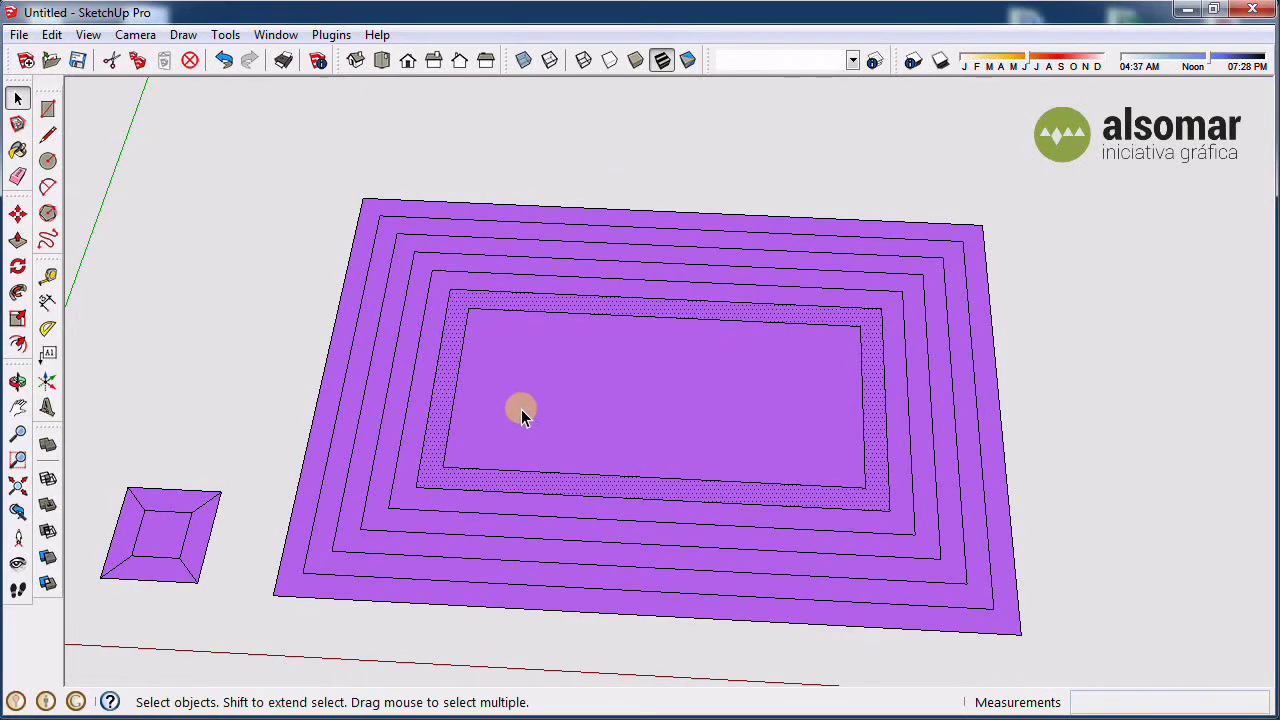
- Finish with three final 0,5 offsets, leaving a narrow central strip
left_click(512, 395)
key("f")
left_click(460, 350)
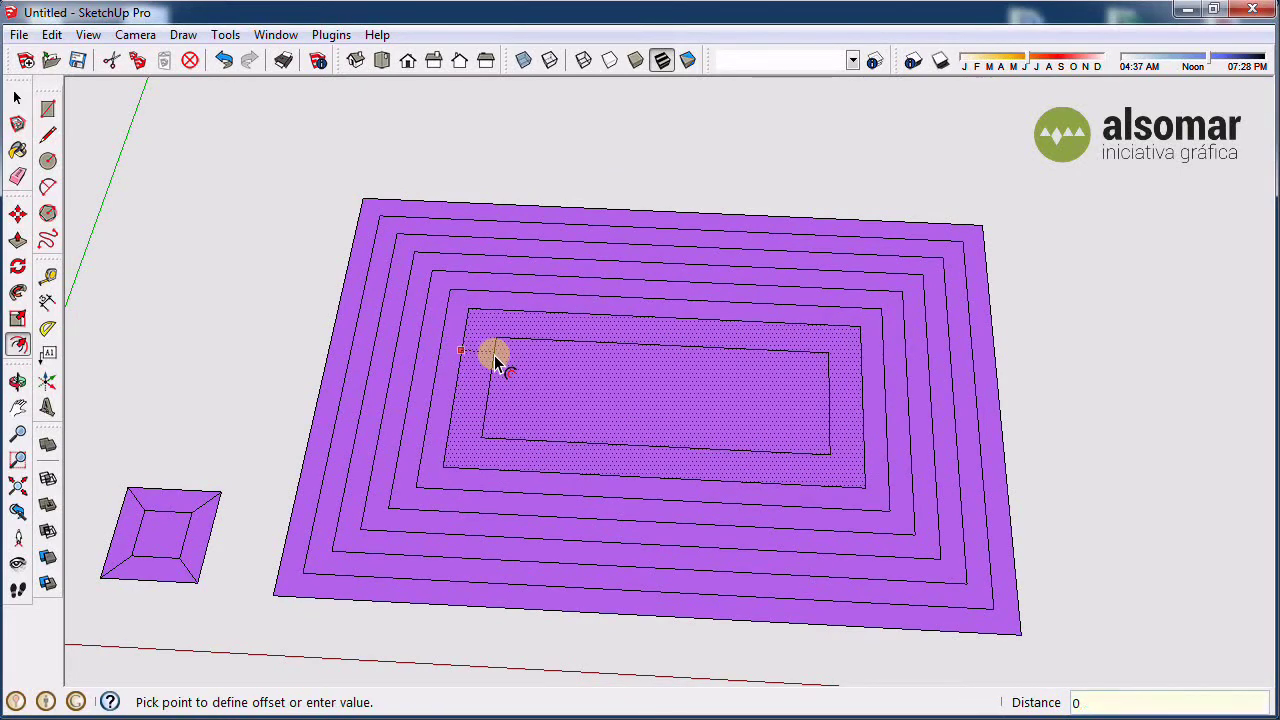
type(",5")
key("Return")
key("space")
key("f")
left_click(481, 367)
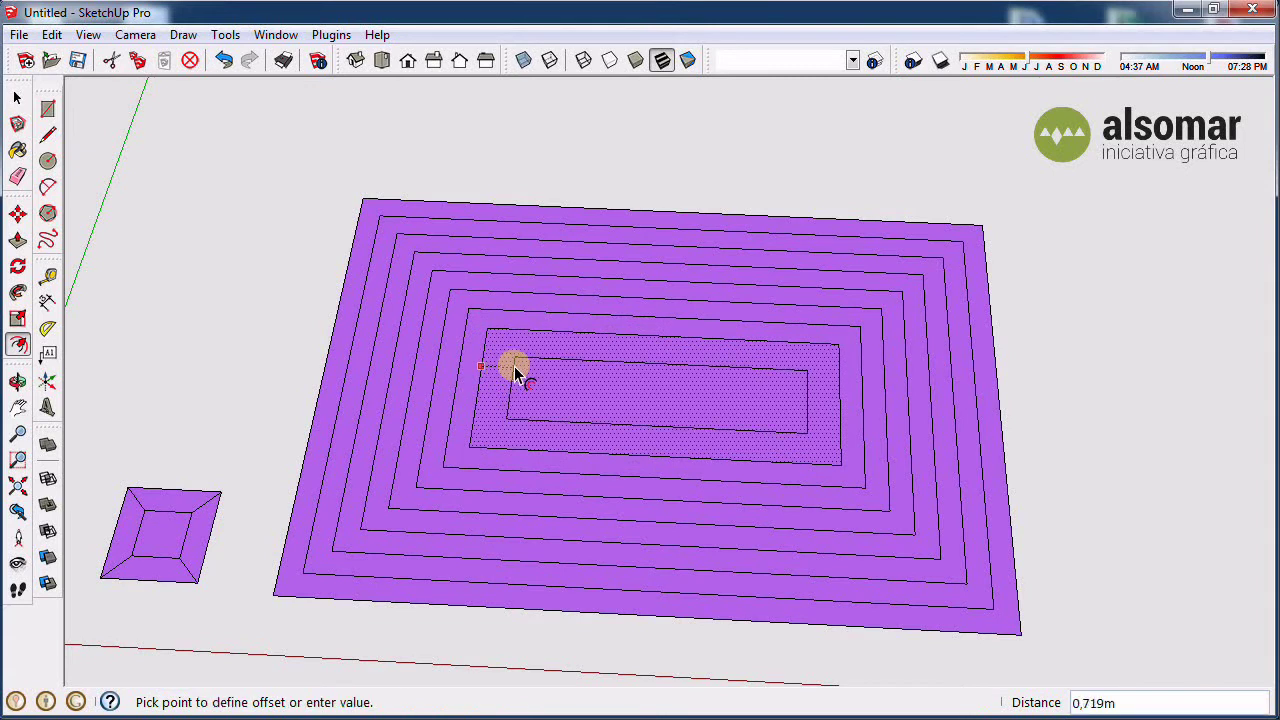
type(",5")
key("Return")
key("space")
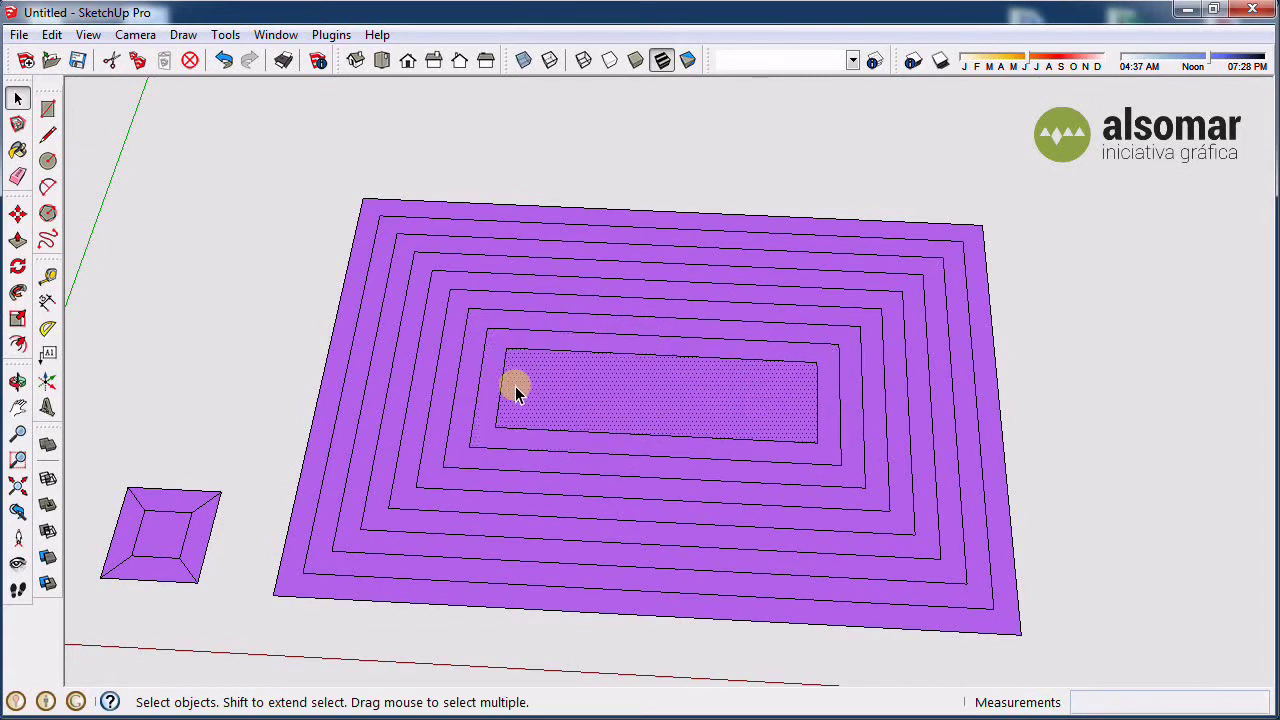
key("f")
left_click(503, 380)
type("0,5")
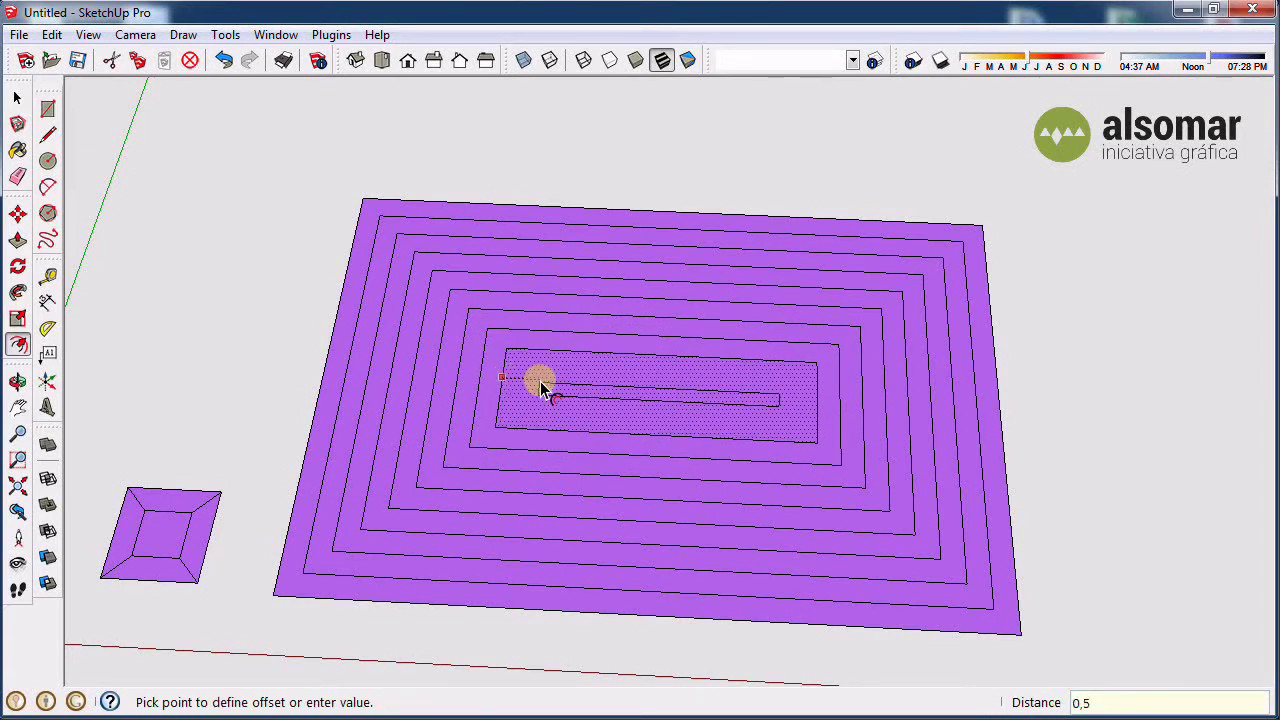
key("Return")
key("space")
scroll(923, 414, "down", 3)
- Select the second ring band plus two more alternate inner rings
middle_click_drag(923, 414, 872, 477)
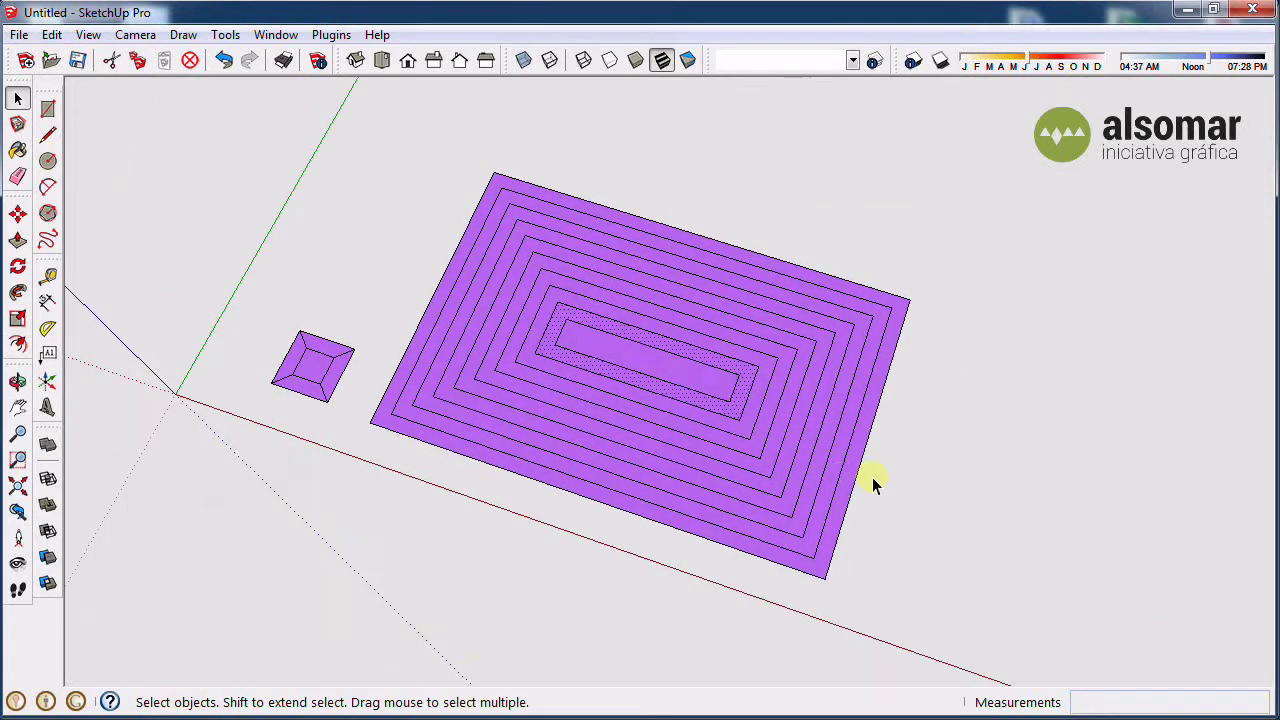
scroll(872, 477, "up", 2)
left_click(1040, 514)
scroll(1040, 514, "down", 2)
mouse_move(980, 606)
middle_mouse_down()
mouse_move(777, 534)
mouse_move(697, 337)
middle_mouse_up()
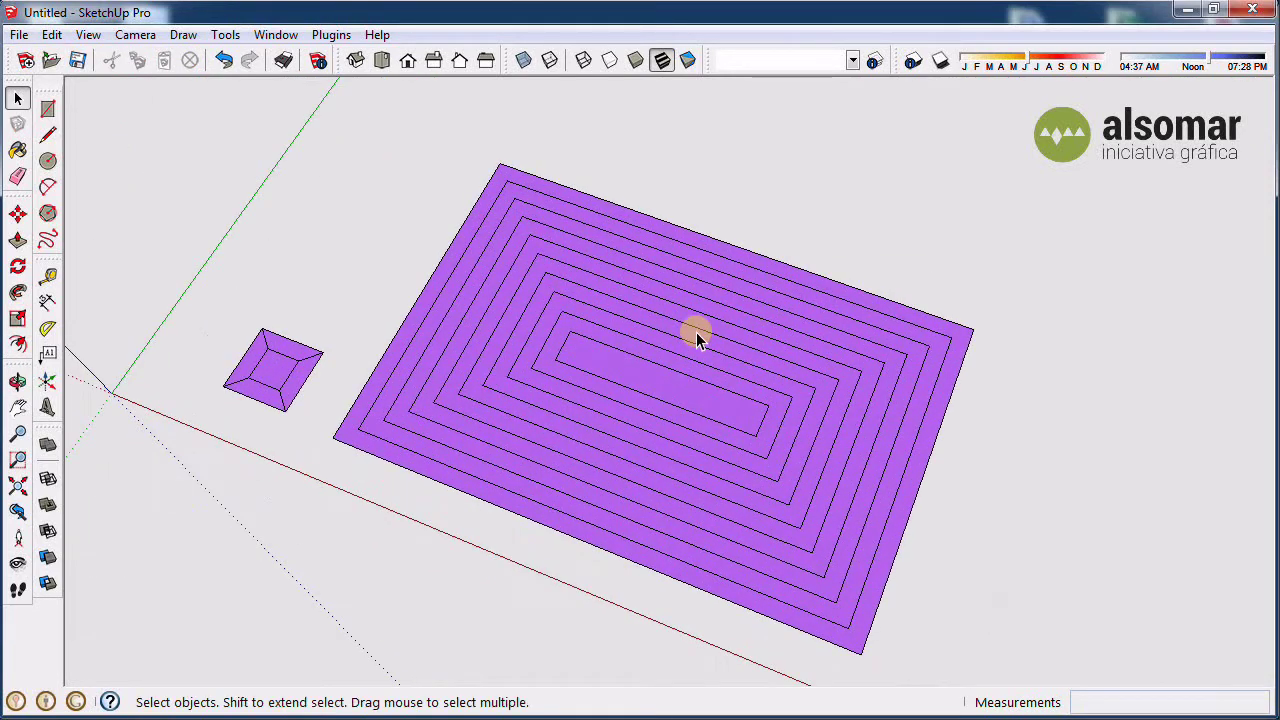
scroll(410, 366, "up", 2)
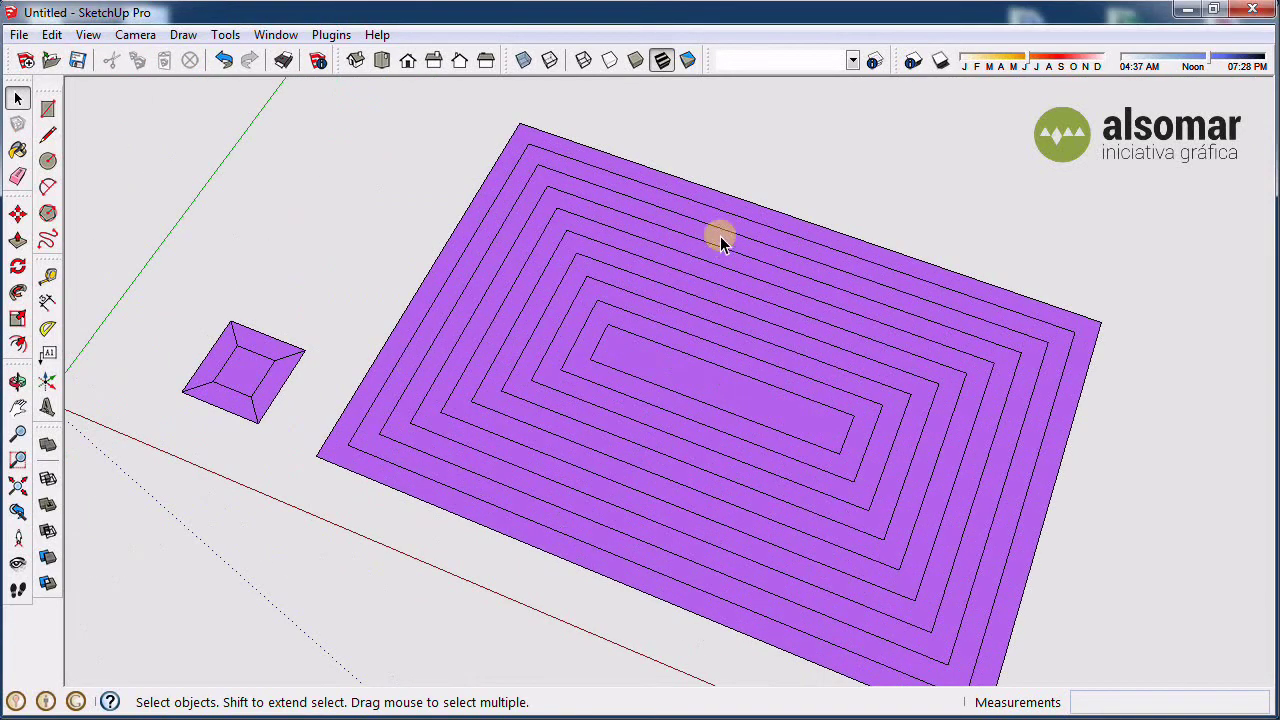
middle_click_drag(408, 509, 486, 451)
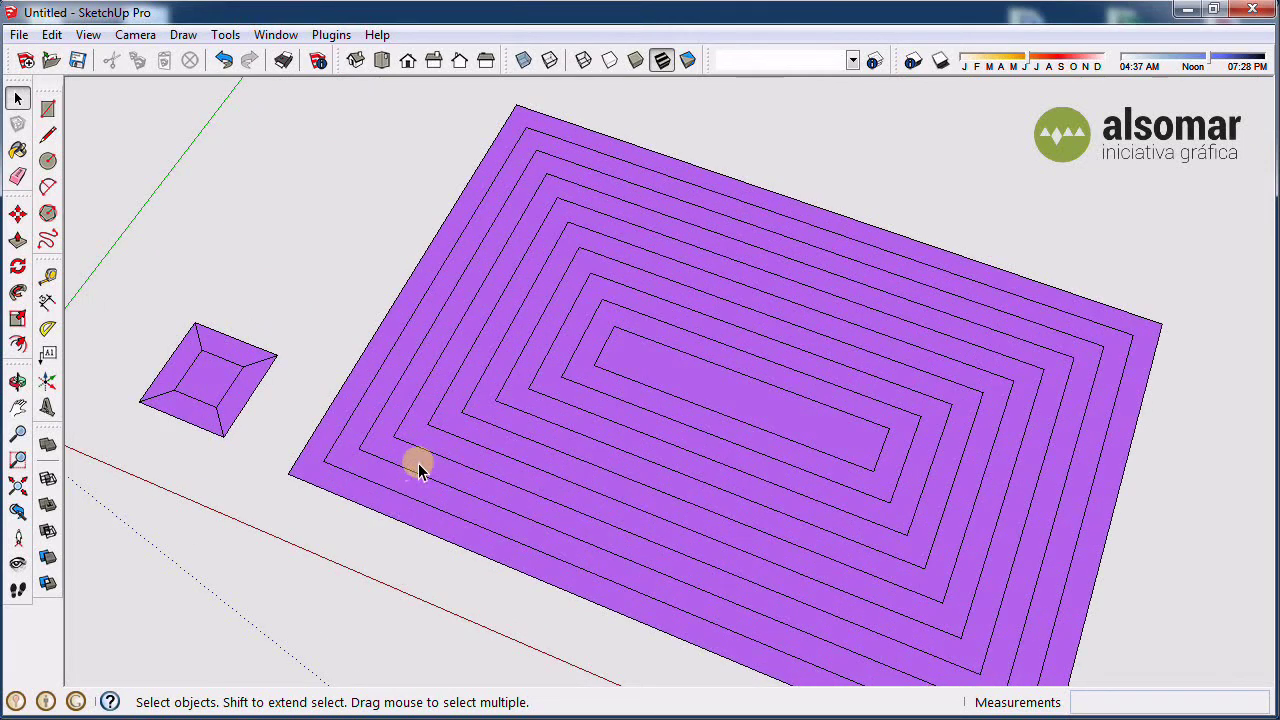
scroll(423, 463, "up", 2)
double_click(324, 458)
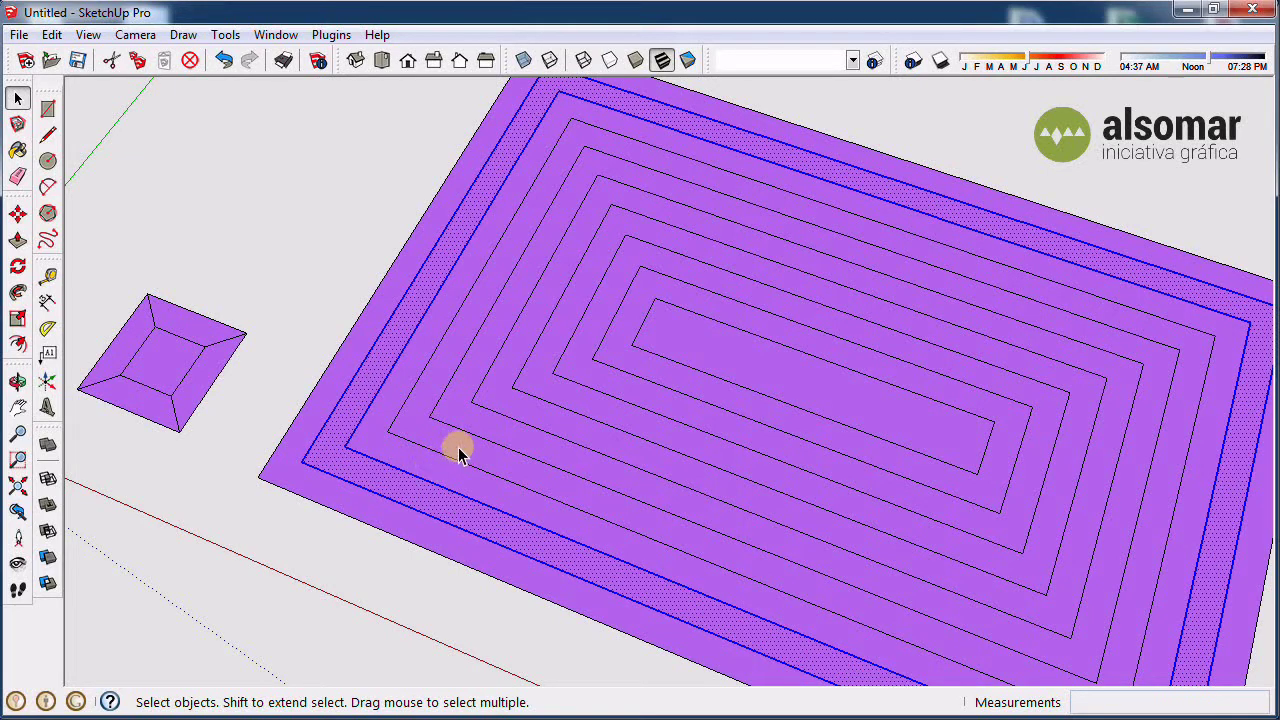
double_click(477, 421, "ctrl")
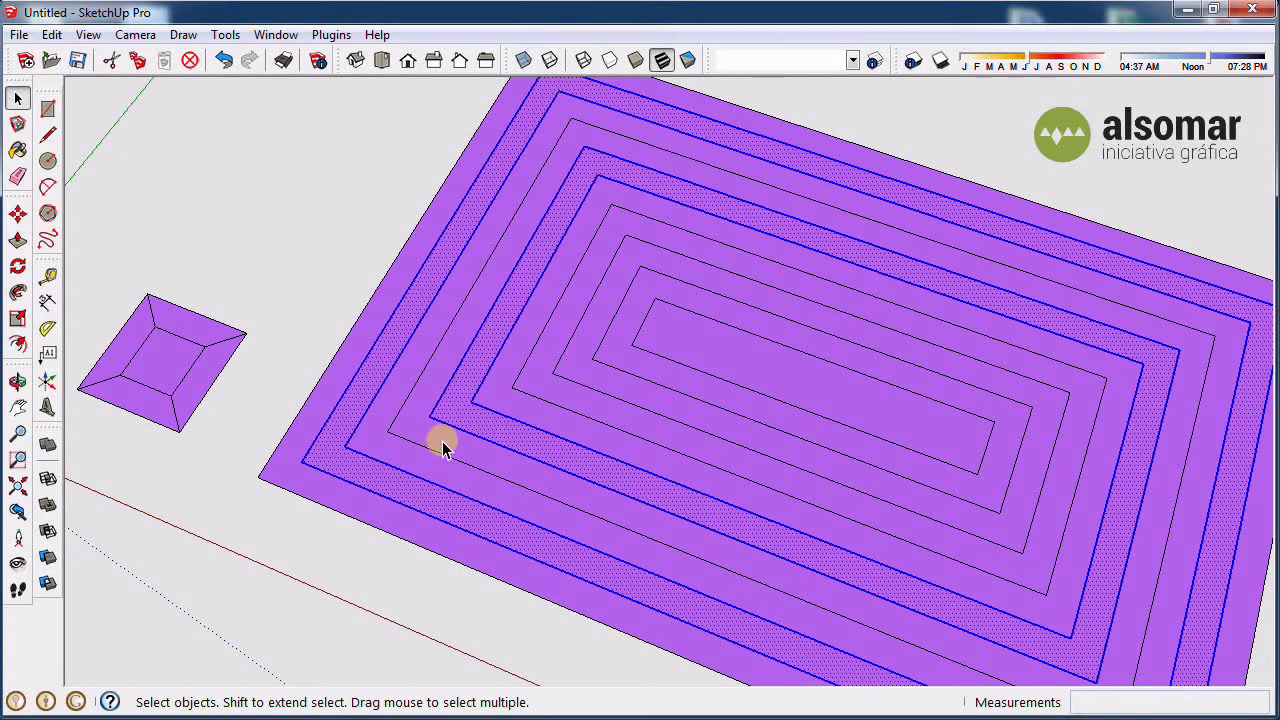
double_click(580, 372, "ctrl")
scroll(582, 374, "down", 2)
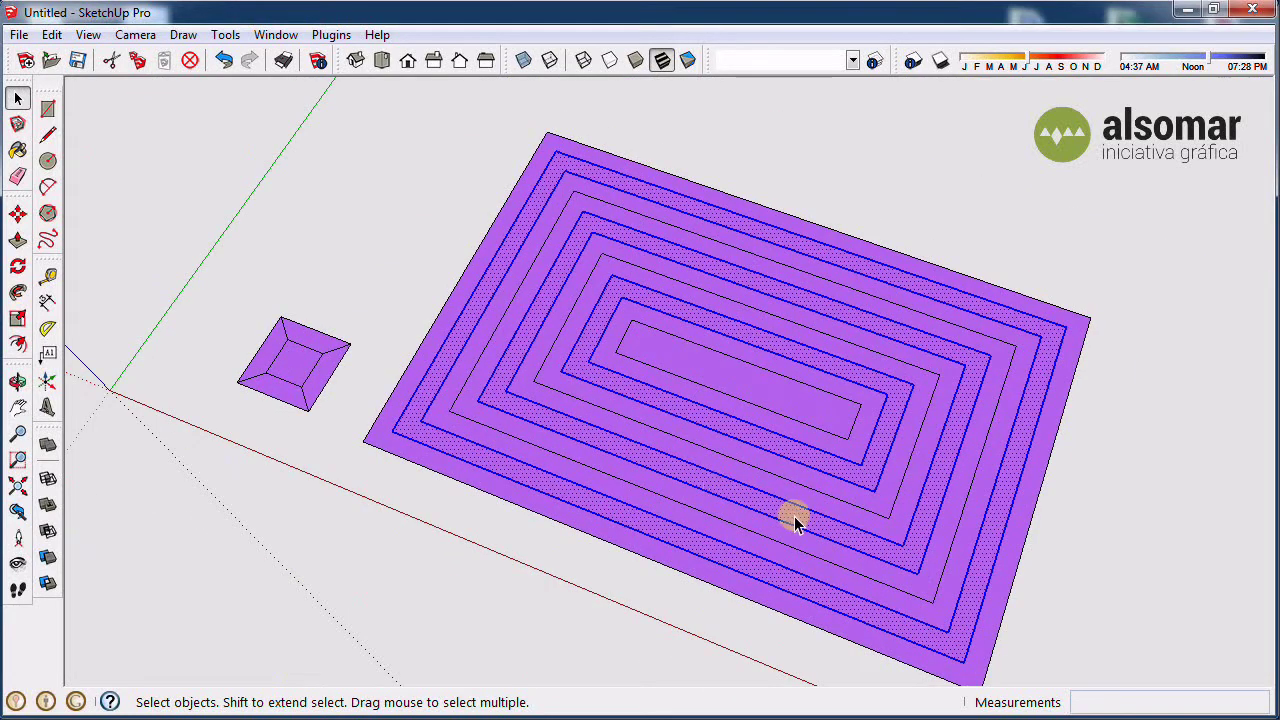
middle_click_drag(590, 590, 751, 514)
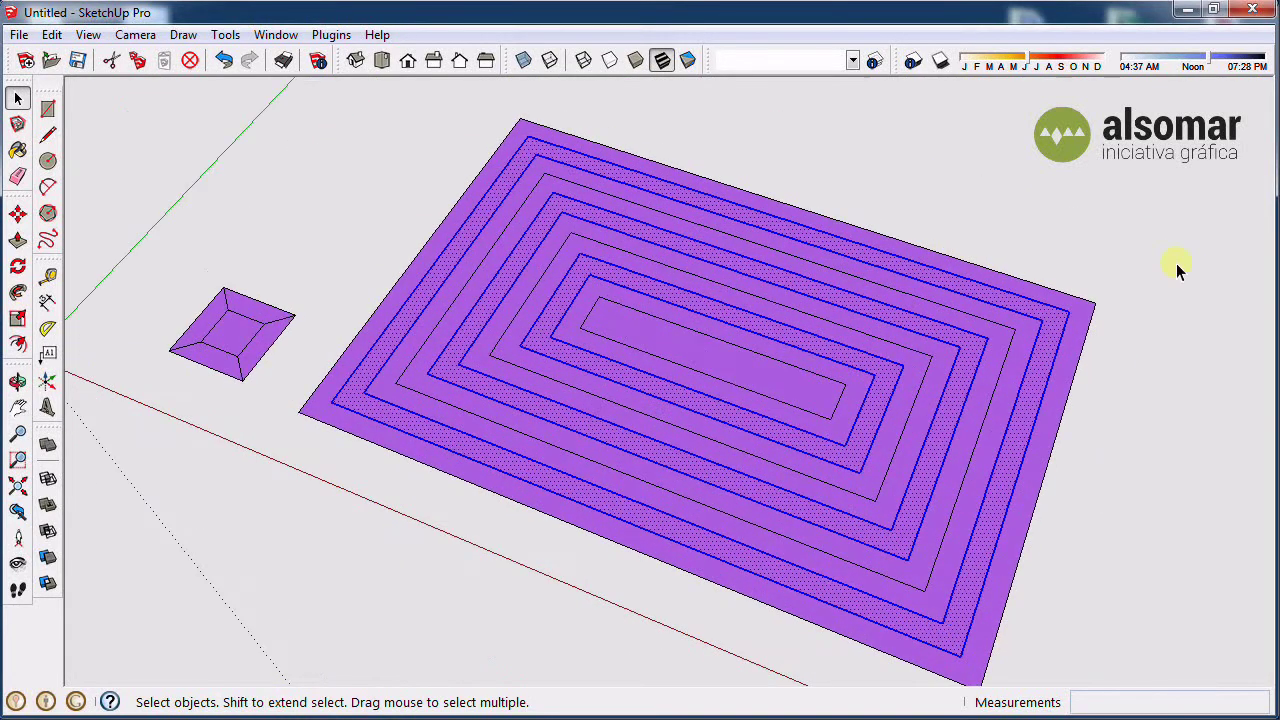
- Raise the selected rings into walls, then start moving them back down level
key("m")
left_click(1055, 316)
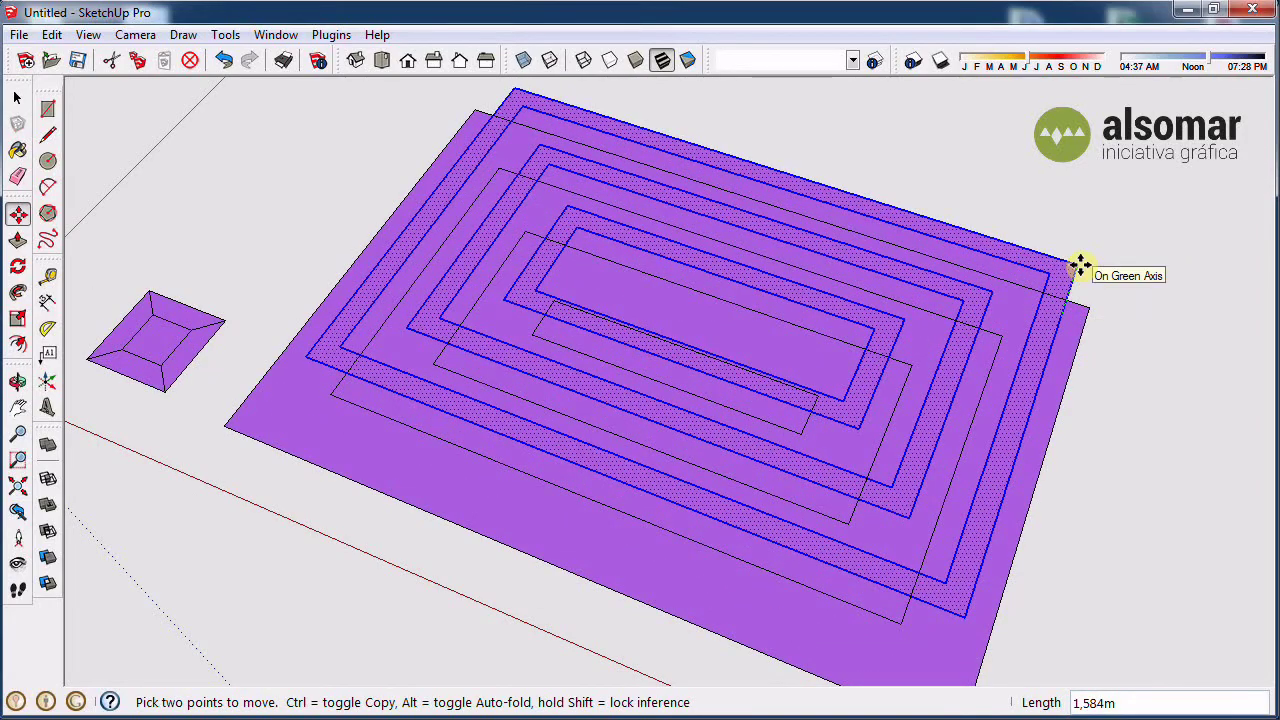
mouse_move(1080, 265)
middle_mouse_down()
mouse_move(1120, 229)
mouse_move(1083, 280)
mouse_move(1118, 318)
middle_mouse_up()
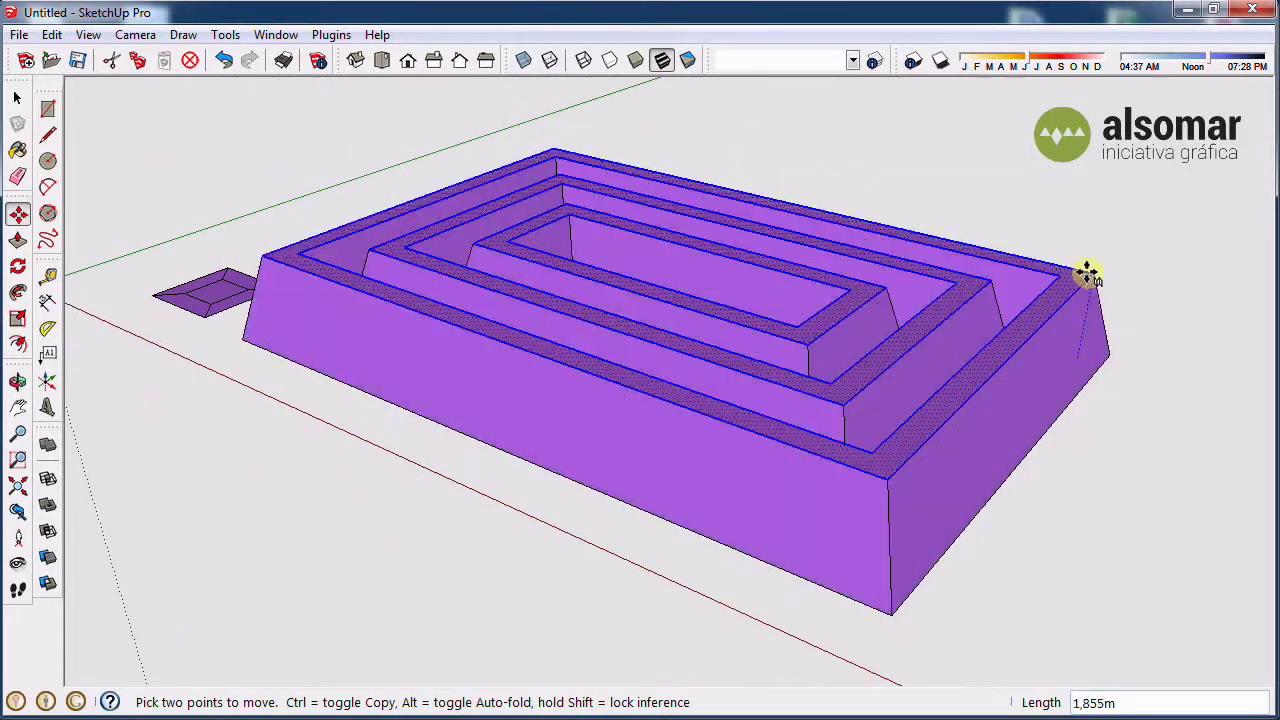
left_click(1100, 243)
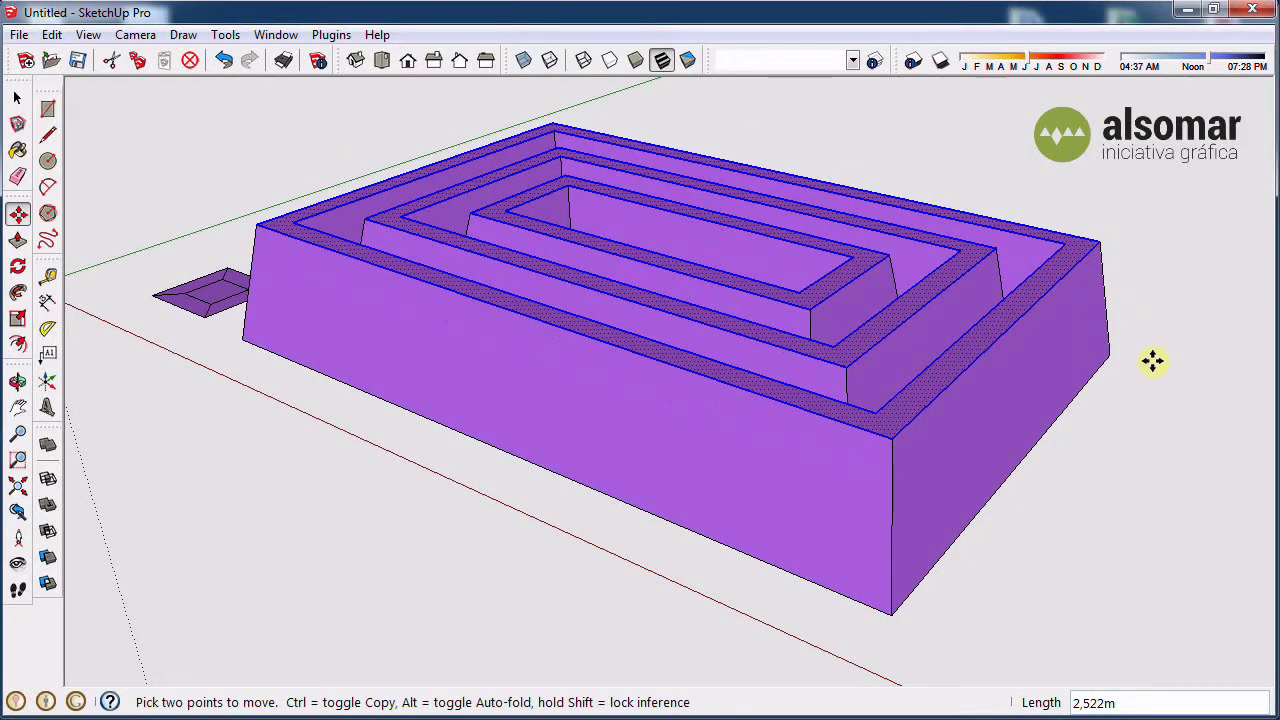
left_click(1101, 253)
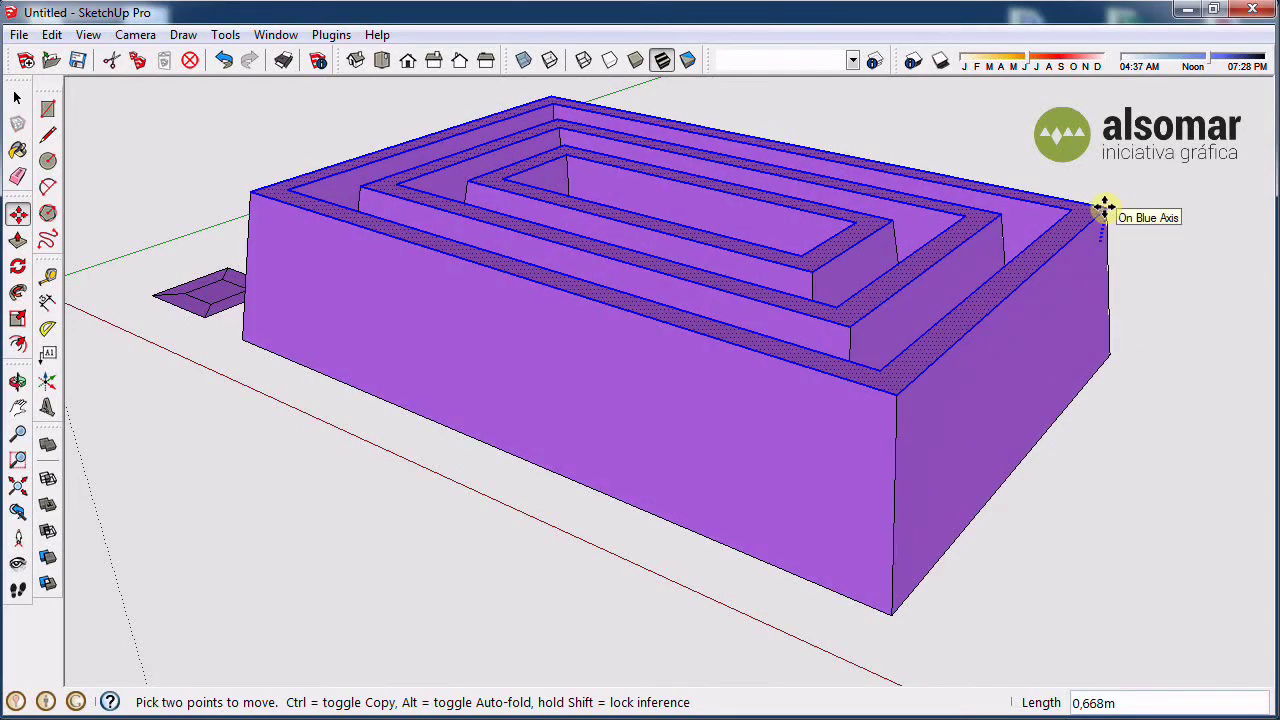
middle_click_drag(571, 345, 1019, 609)
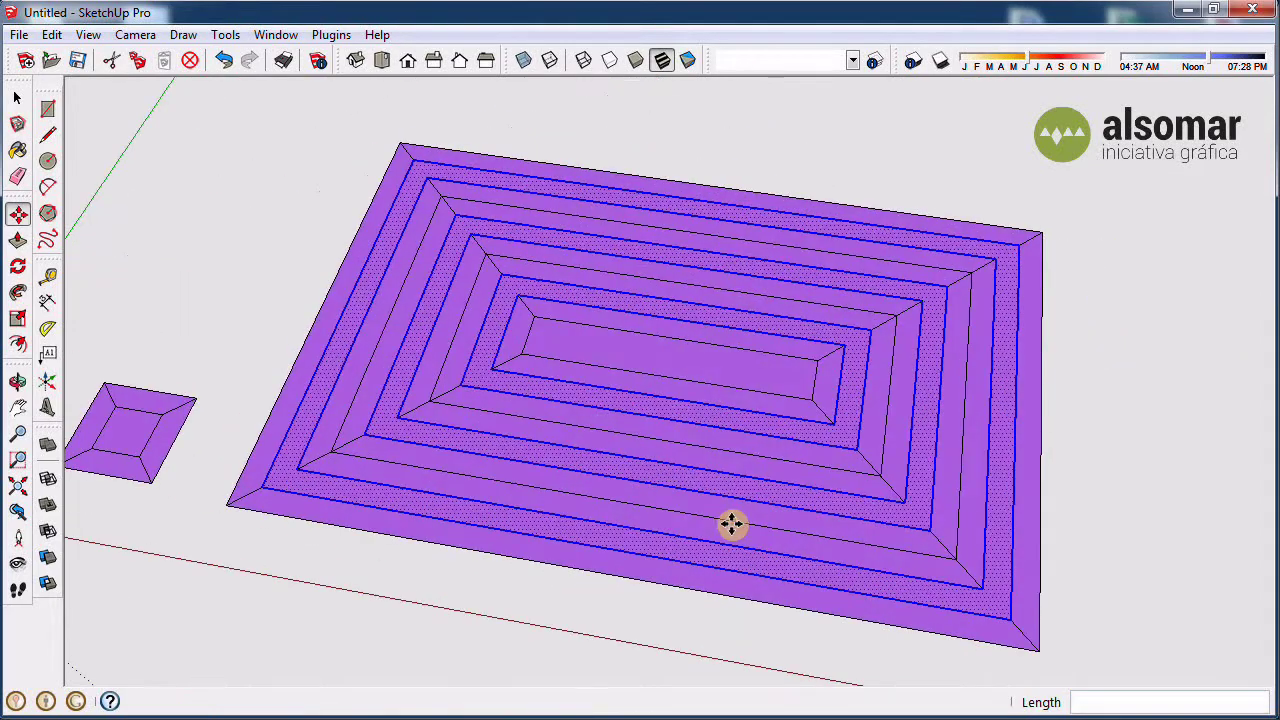
- Select the right, bottom, left and top strips of one outer ring
key("space")
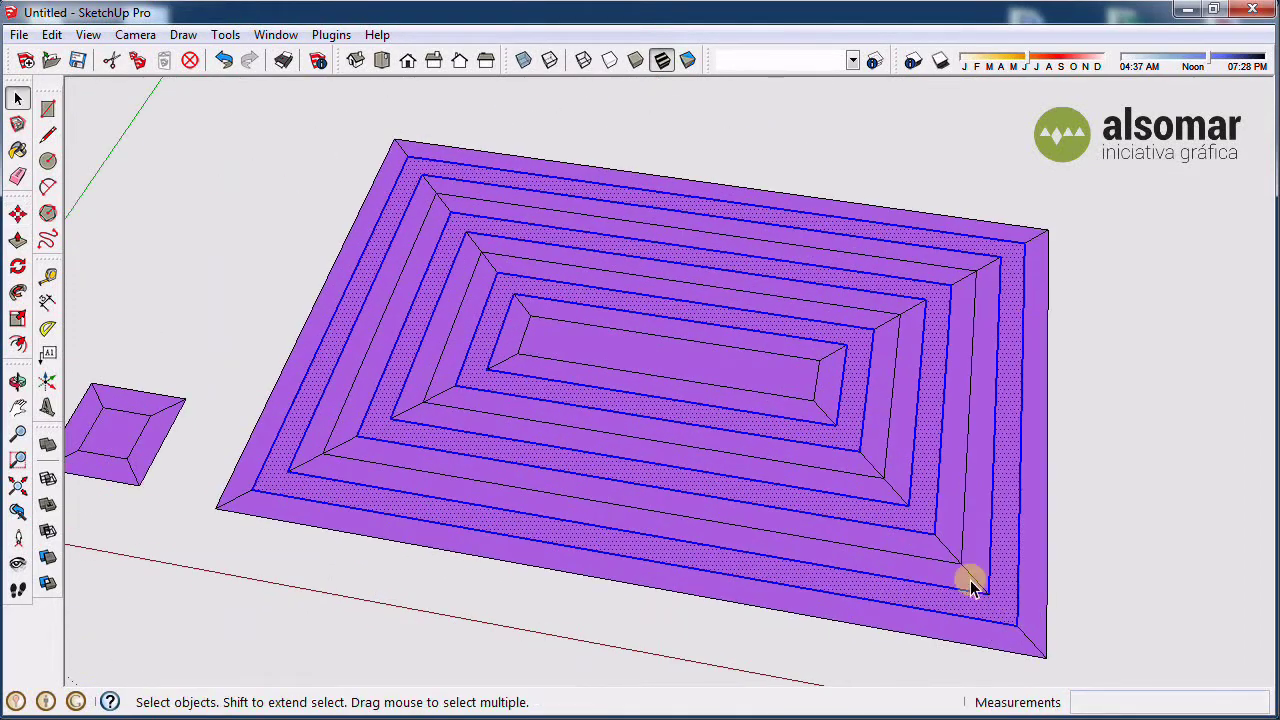
left_click(962, 575)
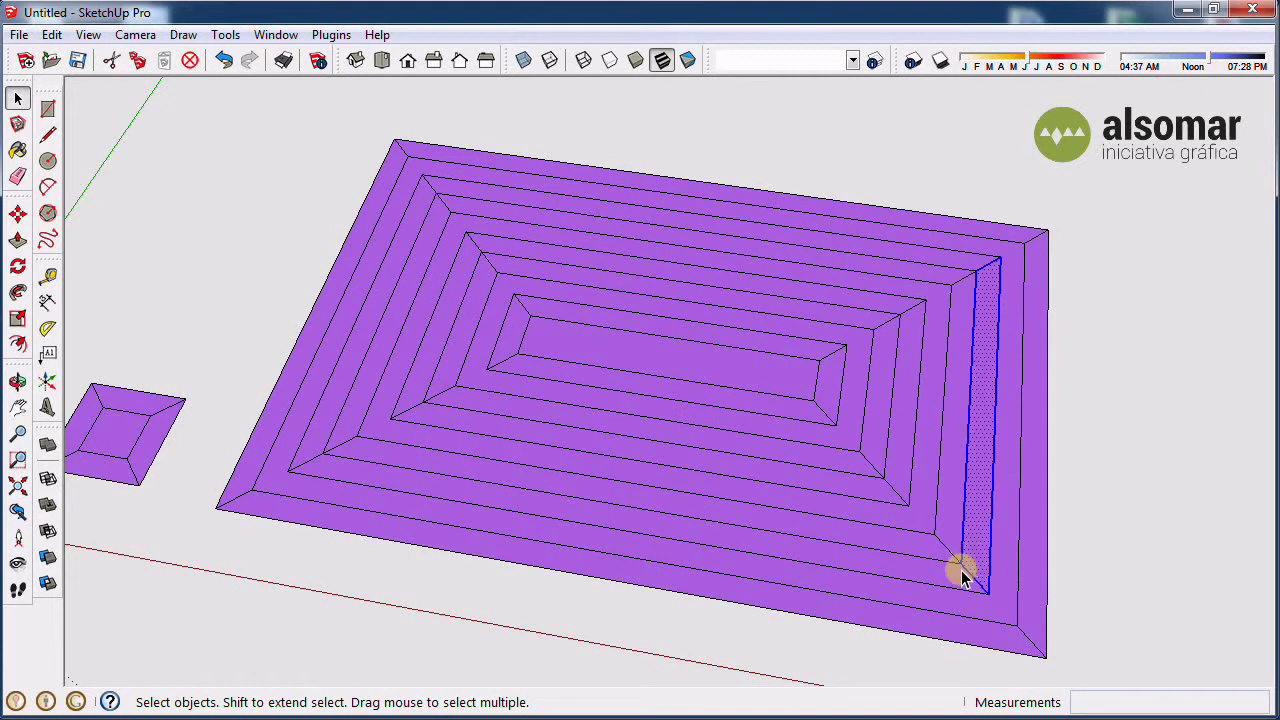
left_click(958, 570, "ctrl")
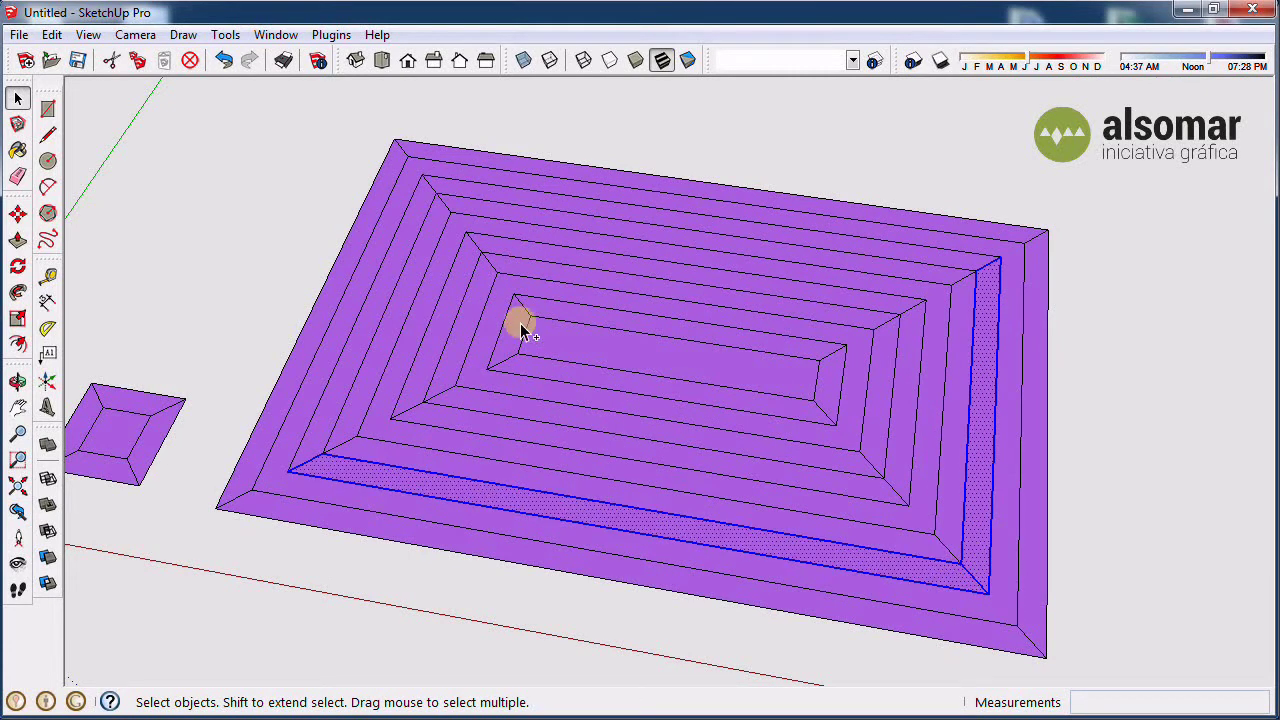
left_click(418, 203, "ctrl")
left_click(442, 193, "ctrl")
- Add strips of the alternate inner rings, down to the innermost ring
scroll(440, 450, "up", 2)
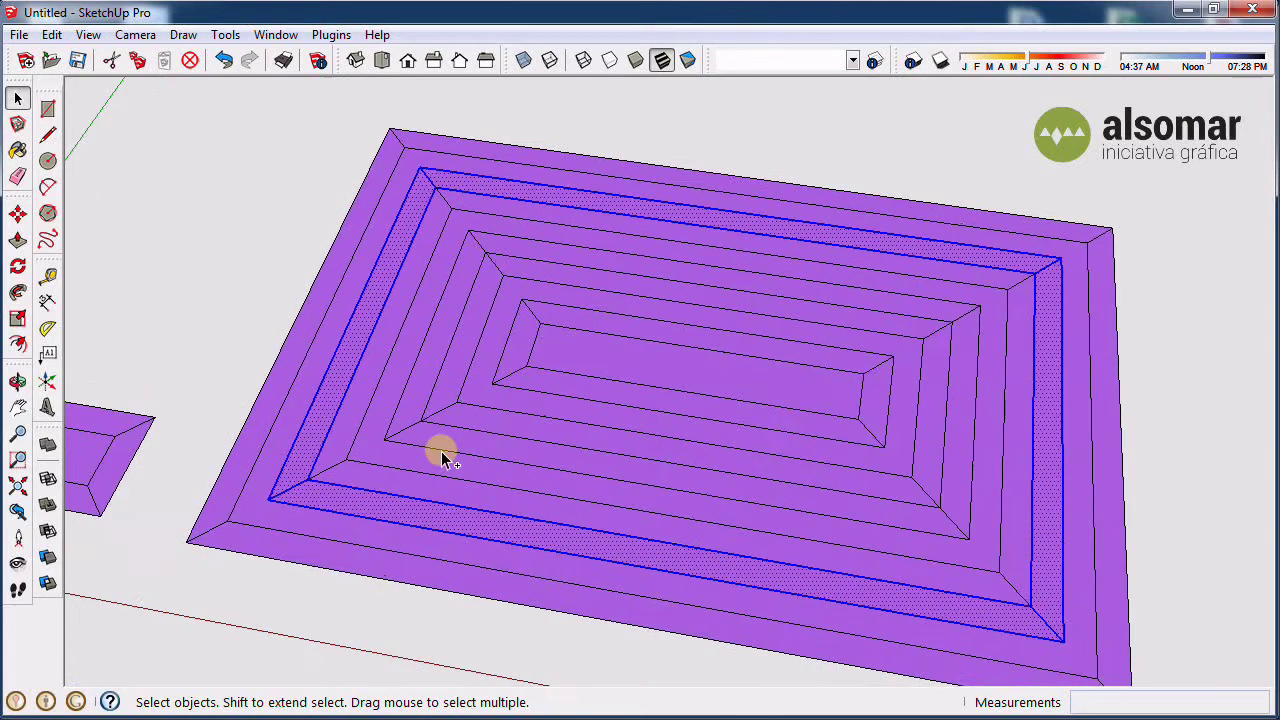
left_click(418, 436, "ctrl")
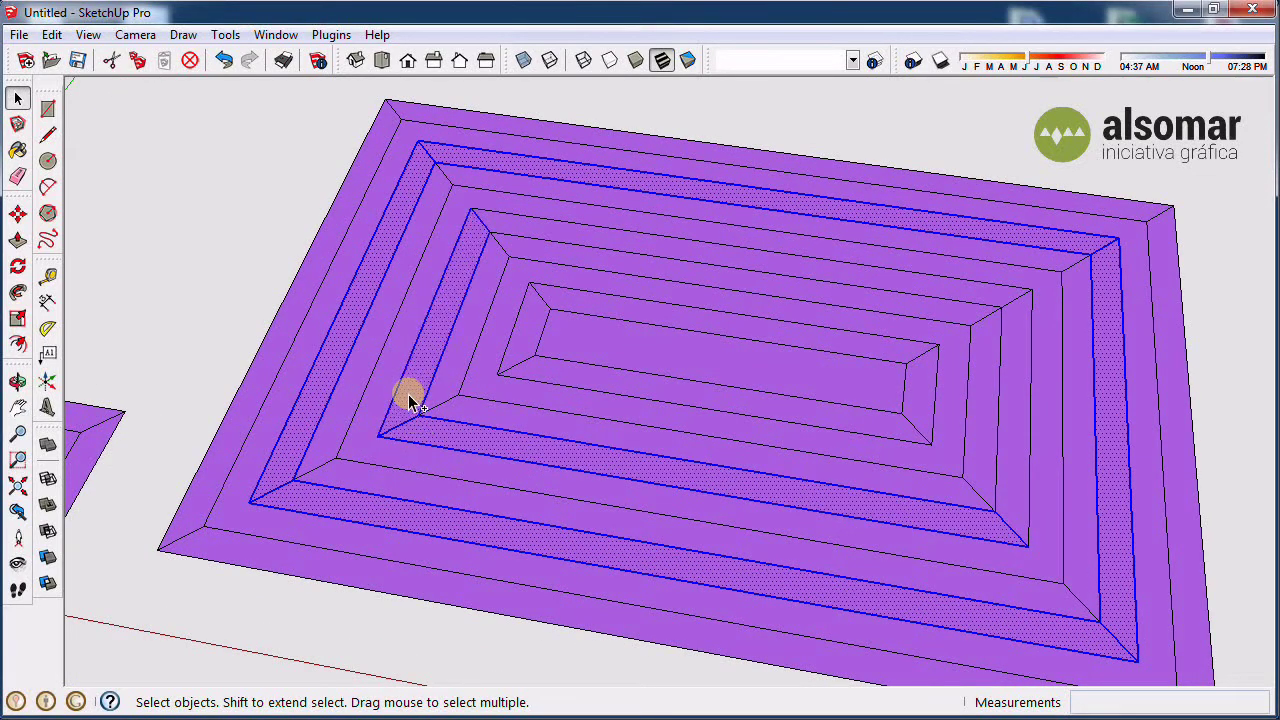
left_click(502, 228, "ctrl")
left_click(983, 497, "ctrl")
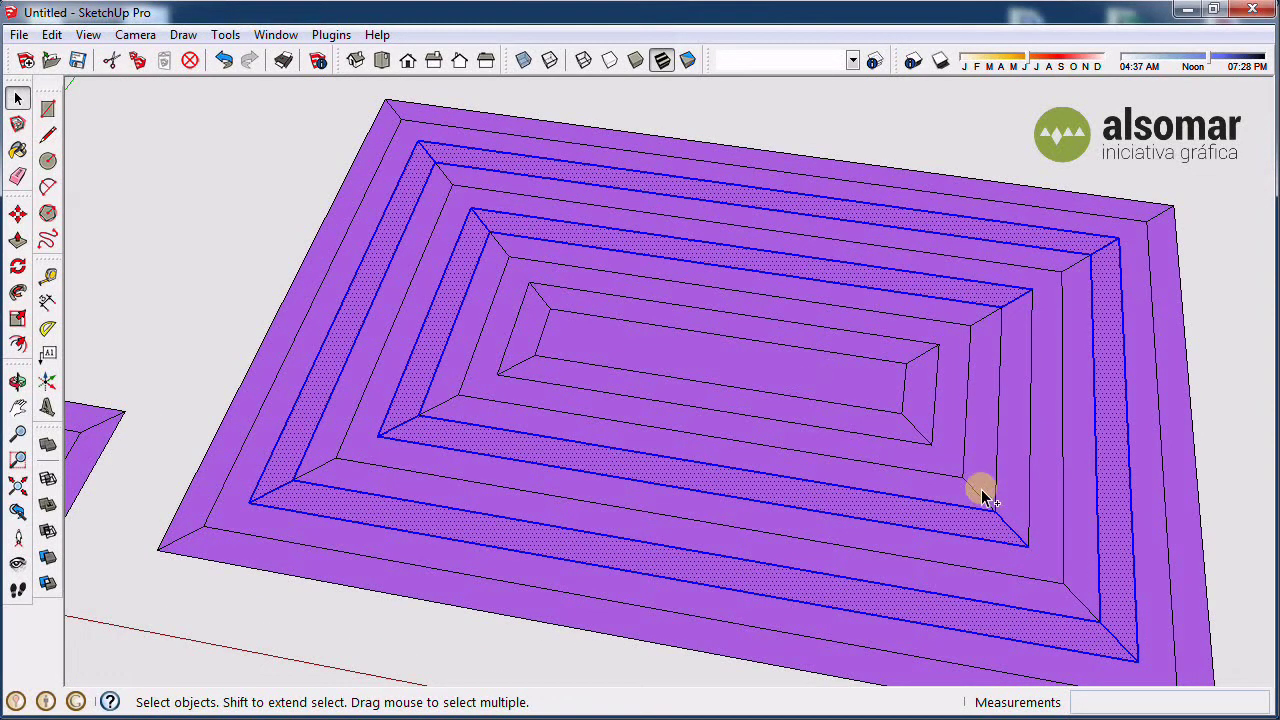
left_click(1012, 485, "ctrl")
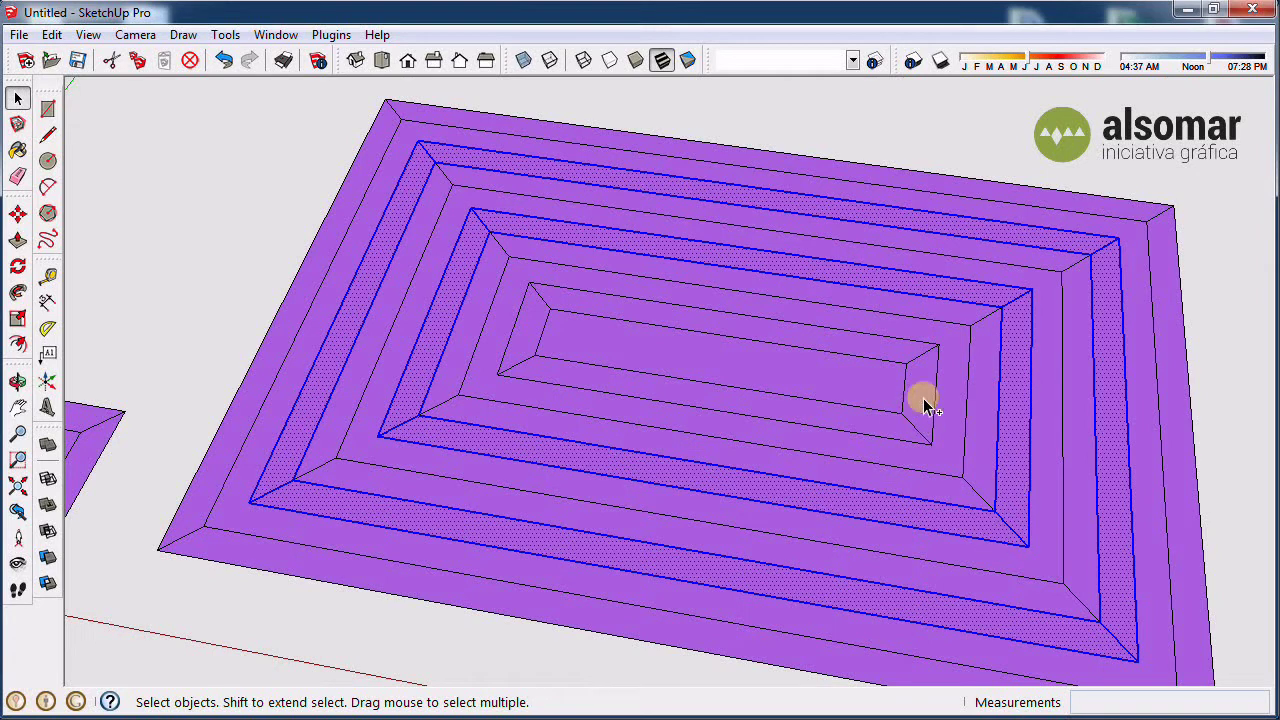
left_click(883, 419, "ctrl")
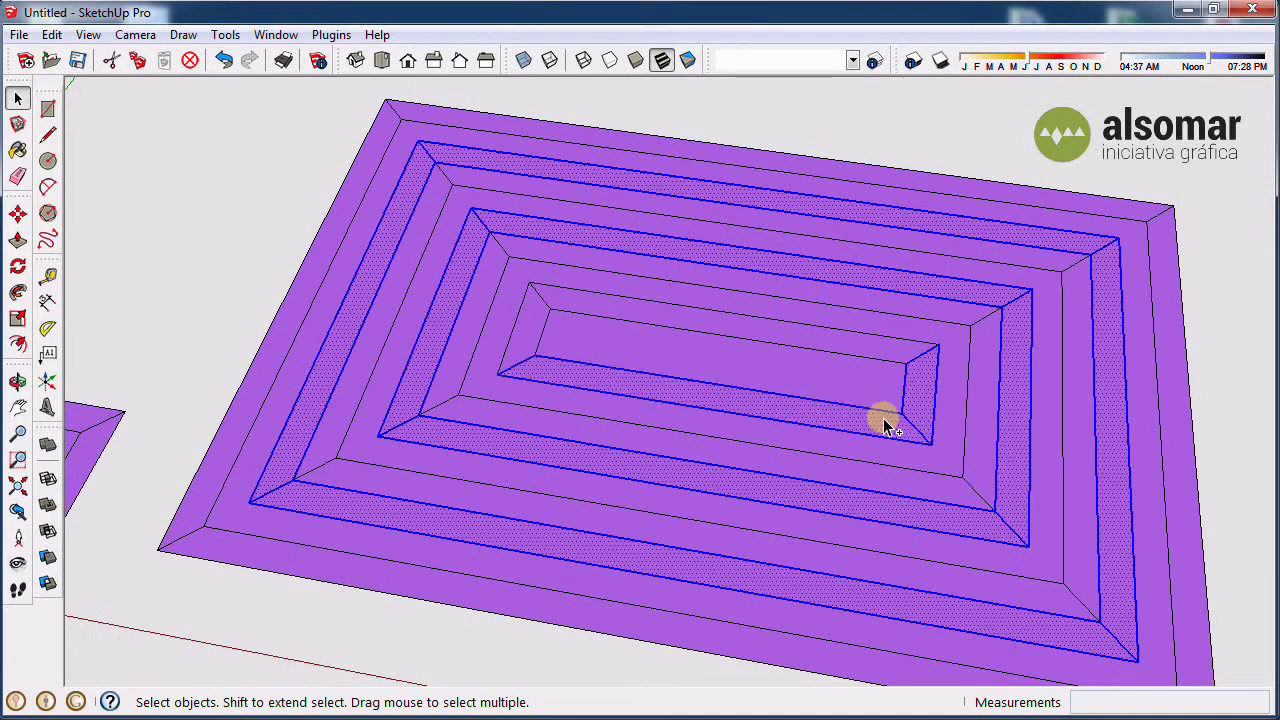
left_click(560, 297, "ctrl")
scroll(560, 297, "down", 3)
middle_click_drag(712, 492, 1049, 517)
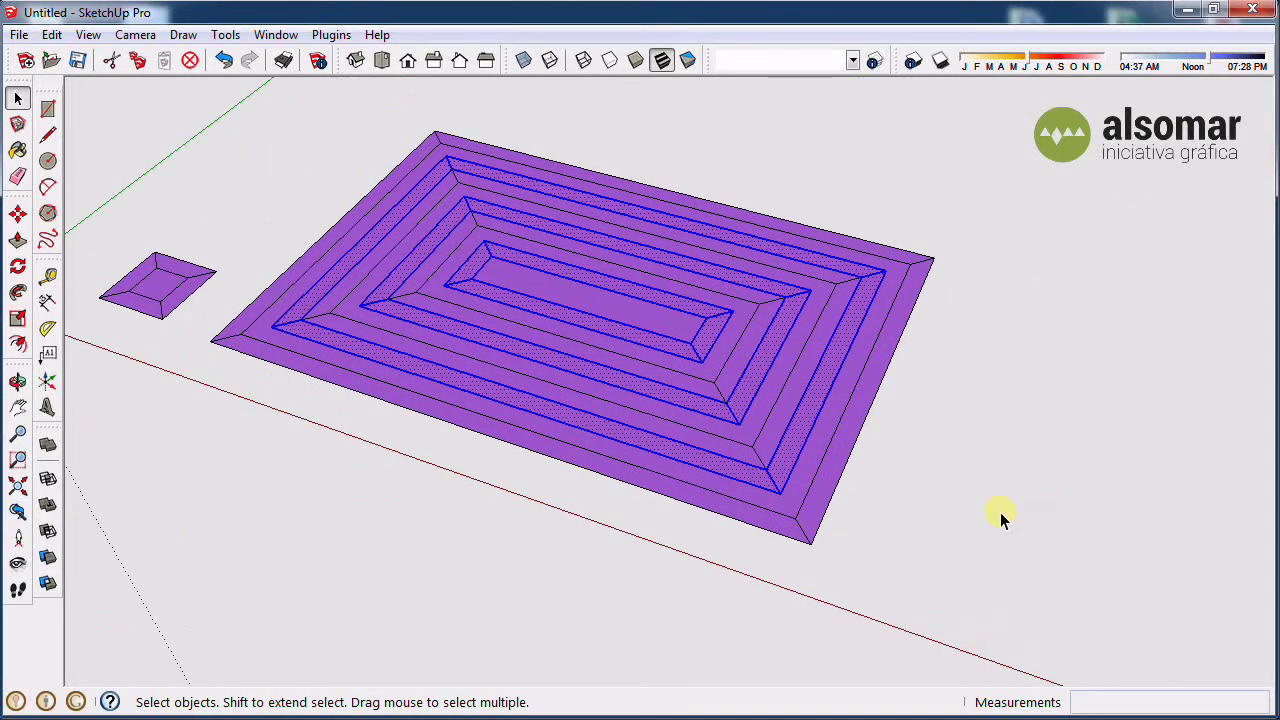
- Lift the selected rings along the blue axis, place them, then clear the selection
key("m")
left_click(782, 488)
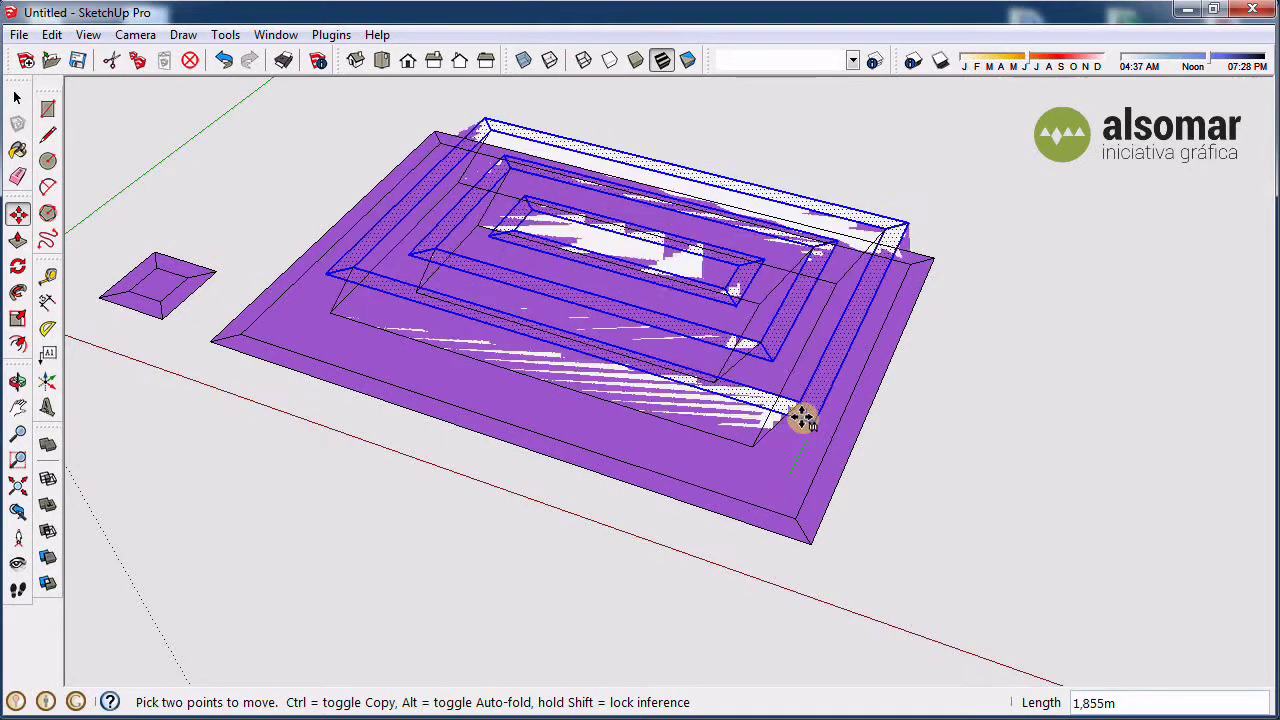
middle_click_drag(797, 417, 820, 391)
left_click(800, 370)
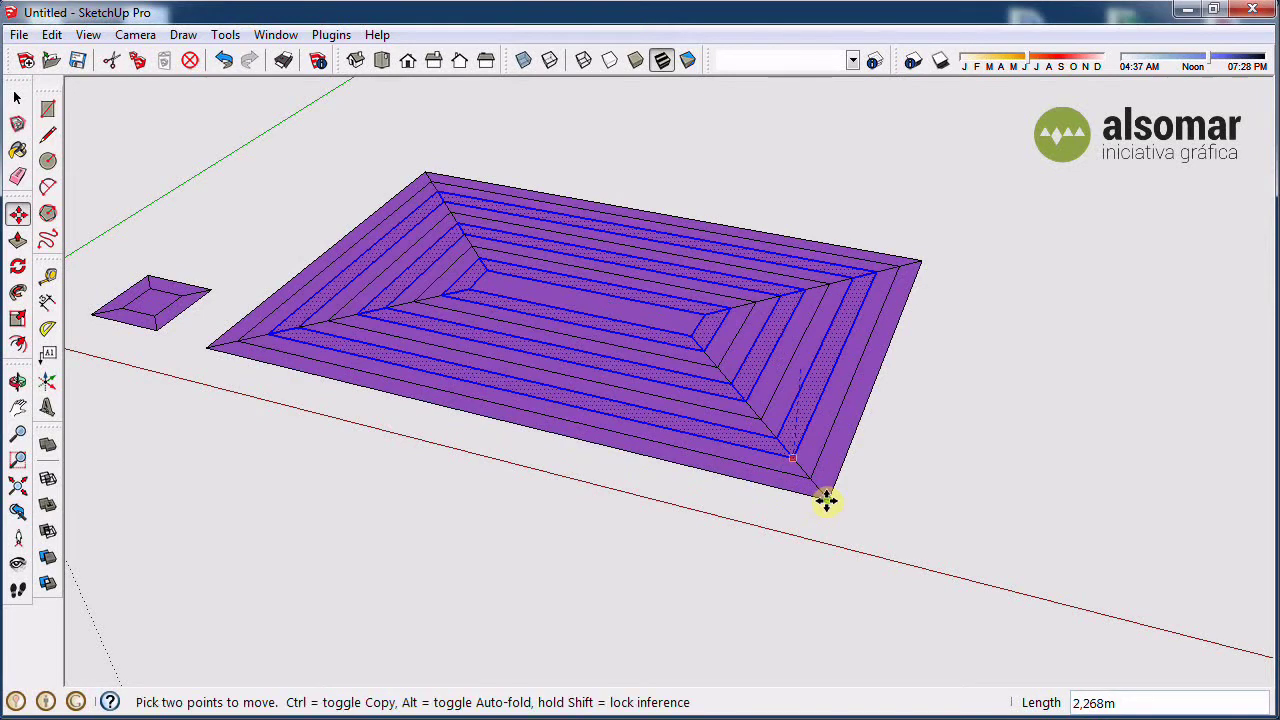
middle_click_drag(826, 500, 680, 580)
key("space")
left_click(680, 580)
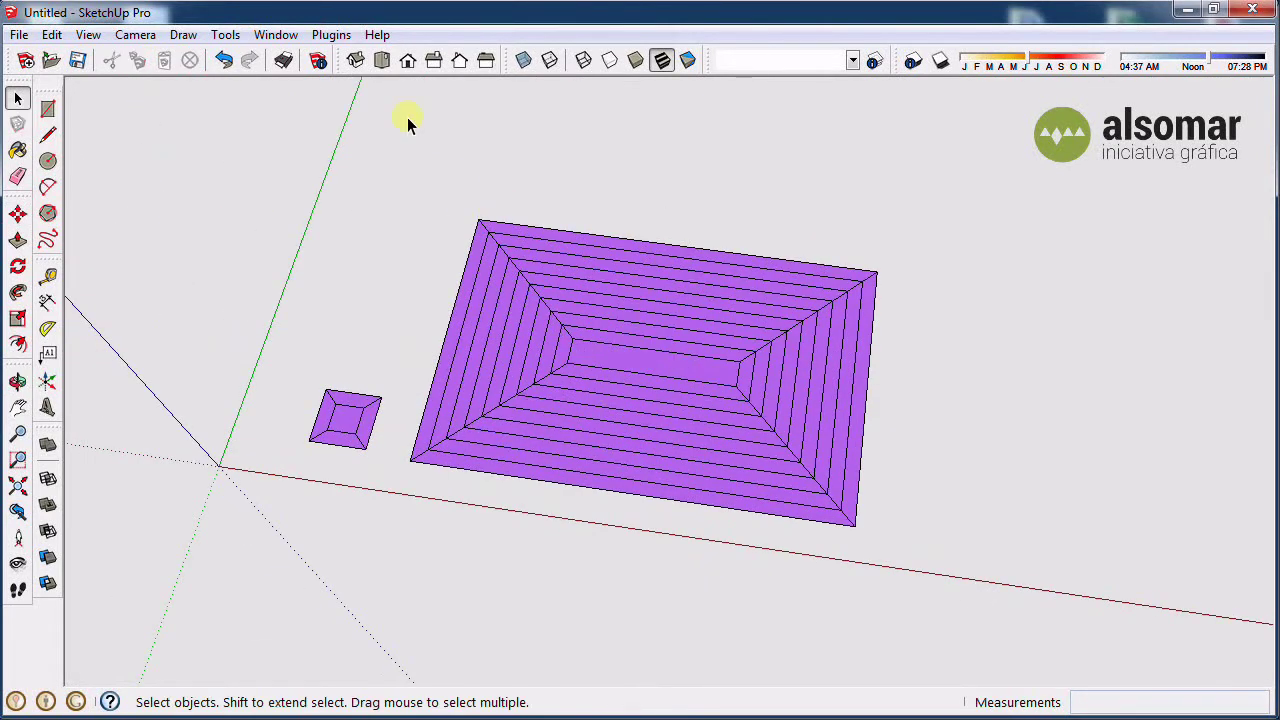
- In Top view, draw a new square face to the right of the ringed rectangle
left_click(381, 60)
scroll(891, 357, "up", 2)
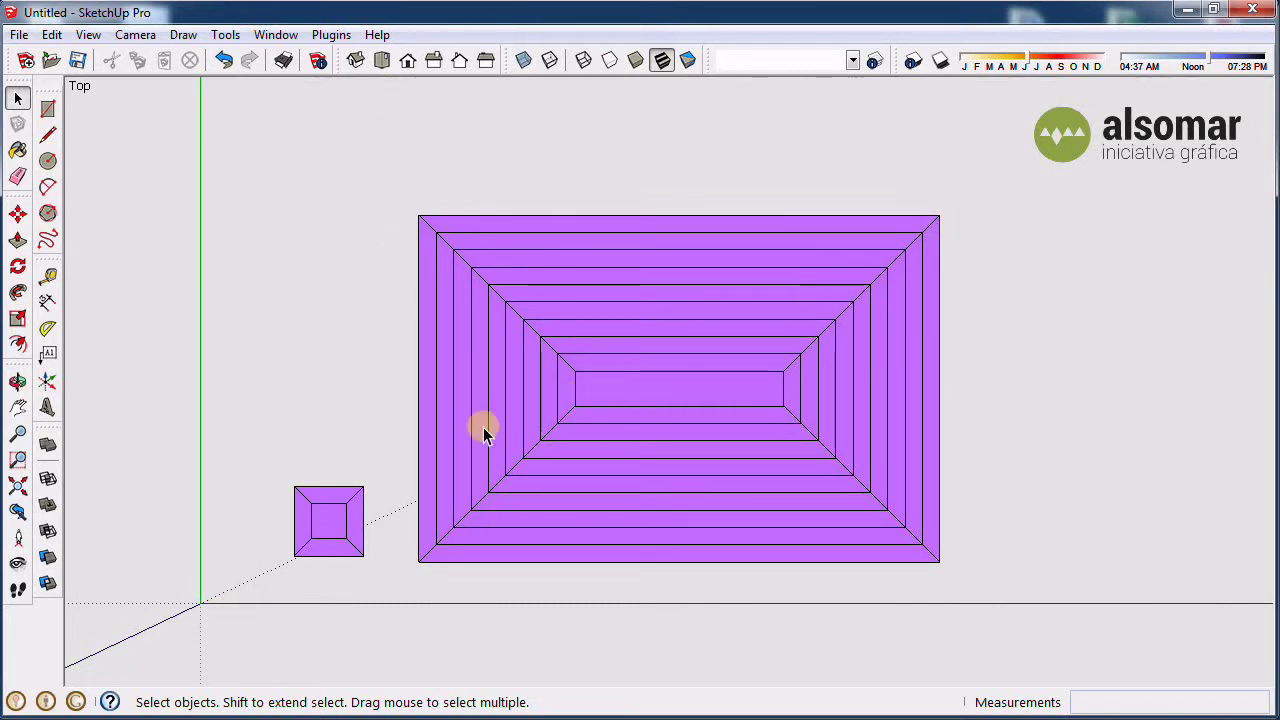
scroll(209, 486, "down", 2)
key("r")
left_click(716, 337)
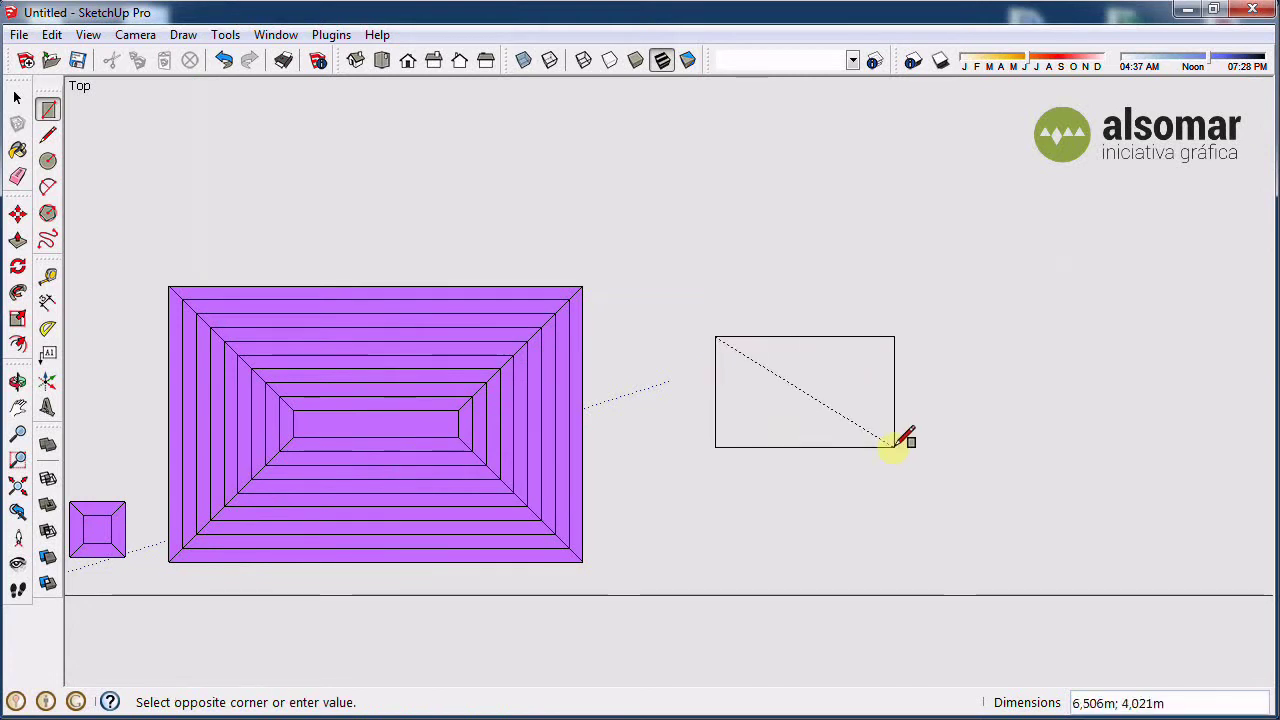
left_click(890, 512)
- Cut off the square's lower-right corner with two lines and delete it, leaving an L-shaped face
key("l")
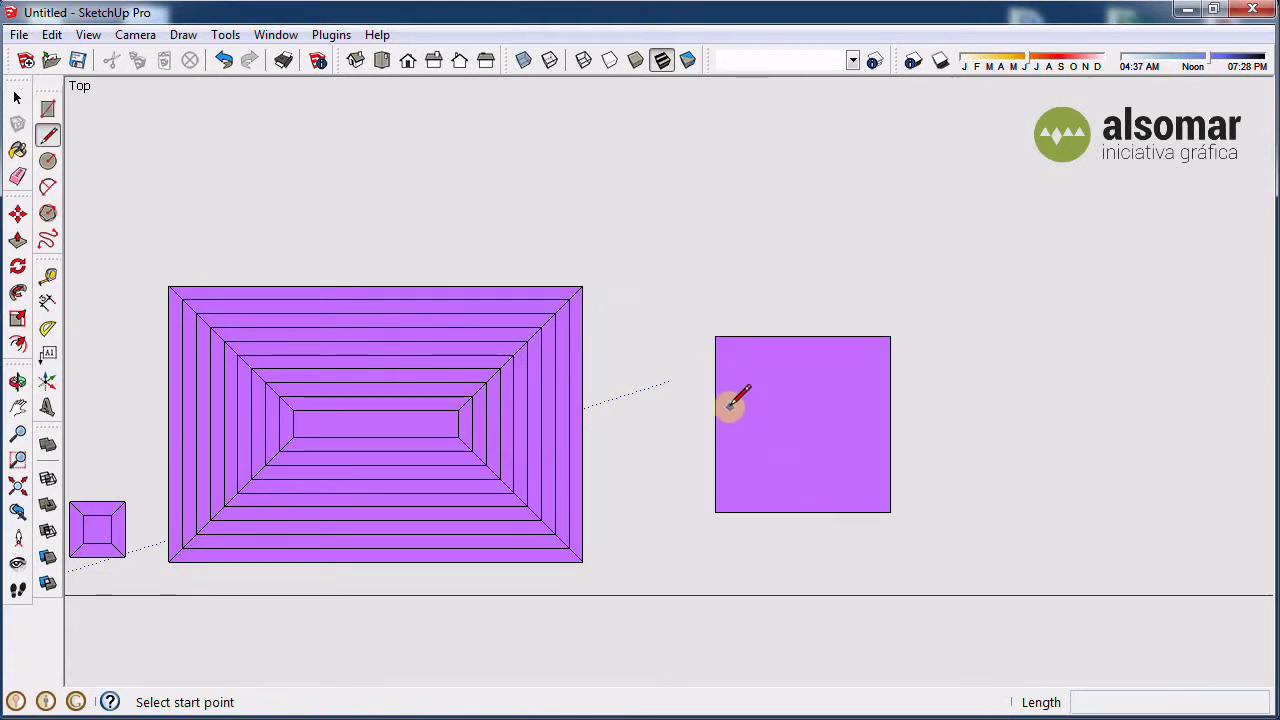
left_click(715, 409)
left_click(820, 409)
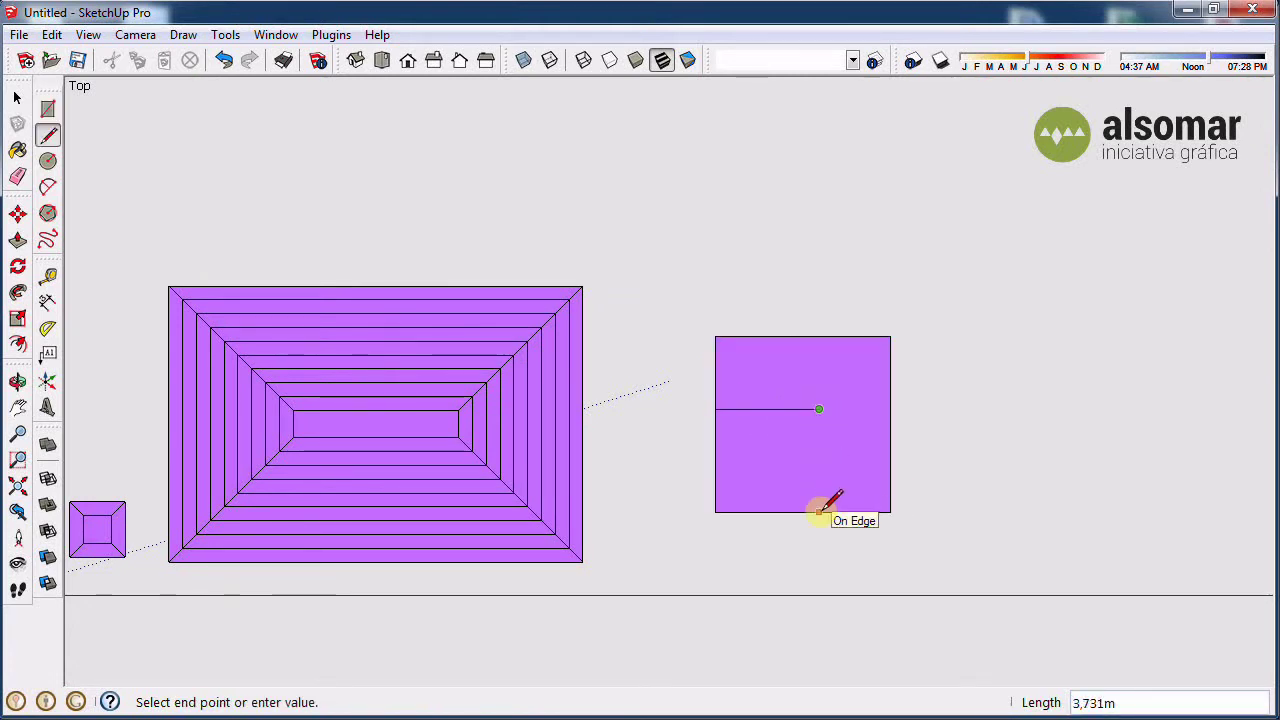
left_click(820, 512)
key("space")
left_click_drag(750, 537, 735, 490)
key("Delete")
scroll(732, 375, "up", 2)
left_click(732, 375)
scroll(772, 360, "up", 1)
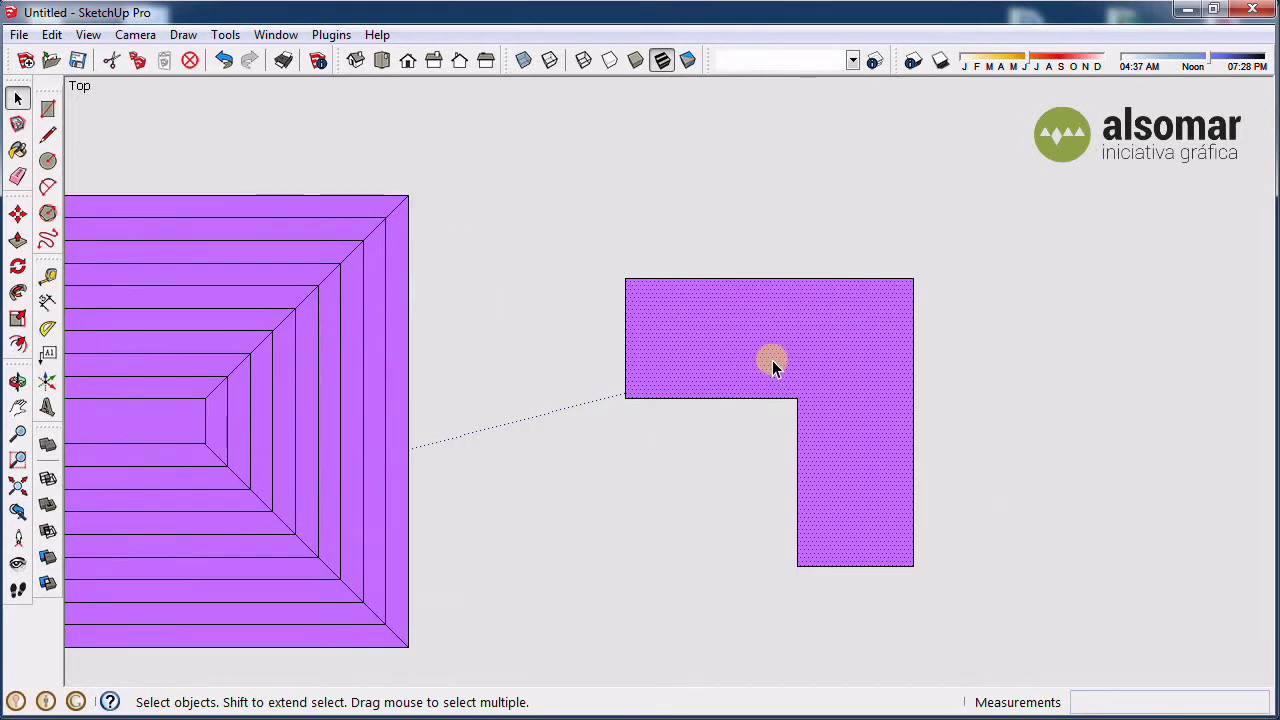
- Offset two nested inner rings inside the L-shaped face
key("f")
left_click(780, 321)
scroll(778, 308, "up", 1)
left_click(774, 297)
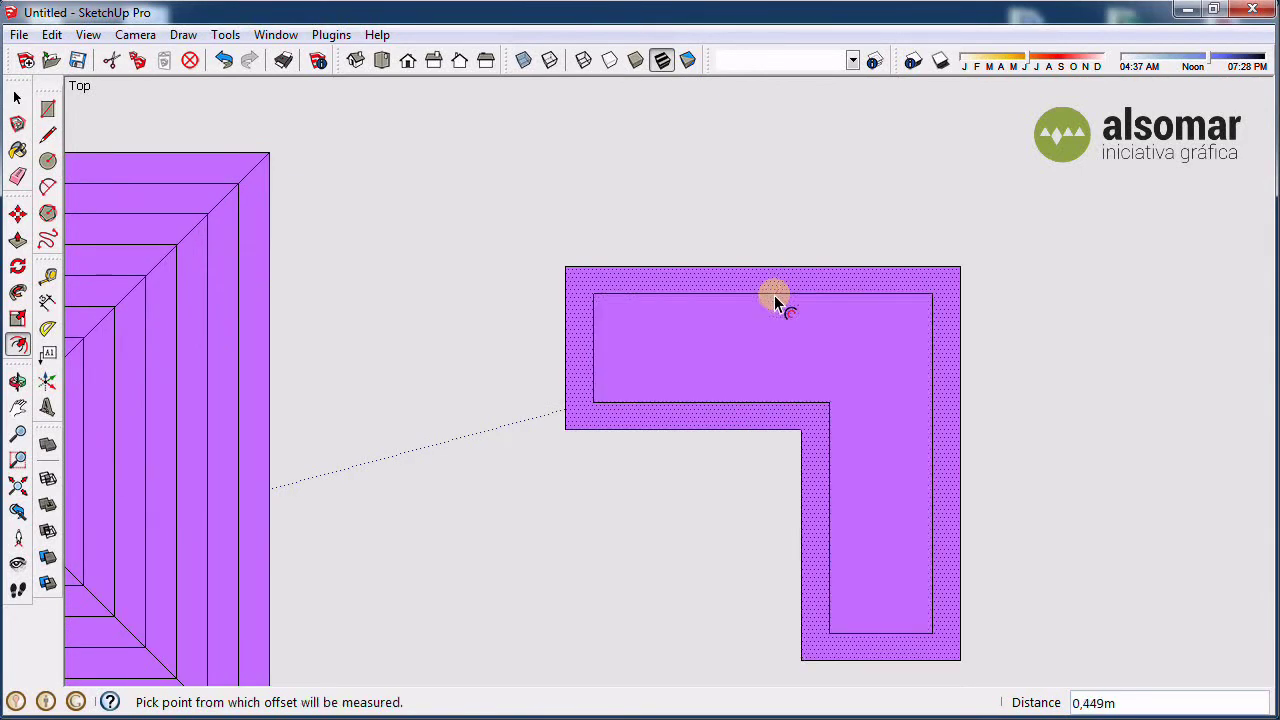
key("space")
key("f")
left_click(808, 305)
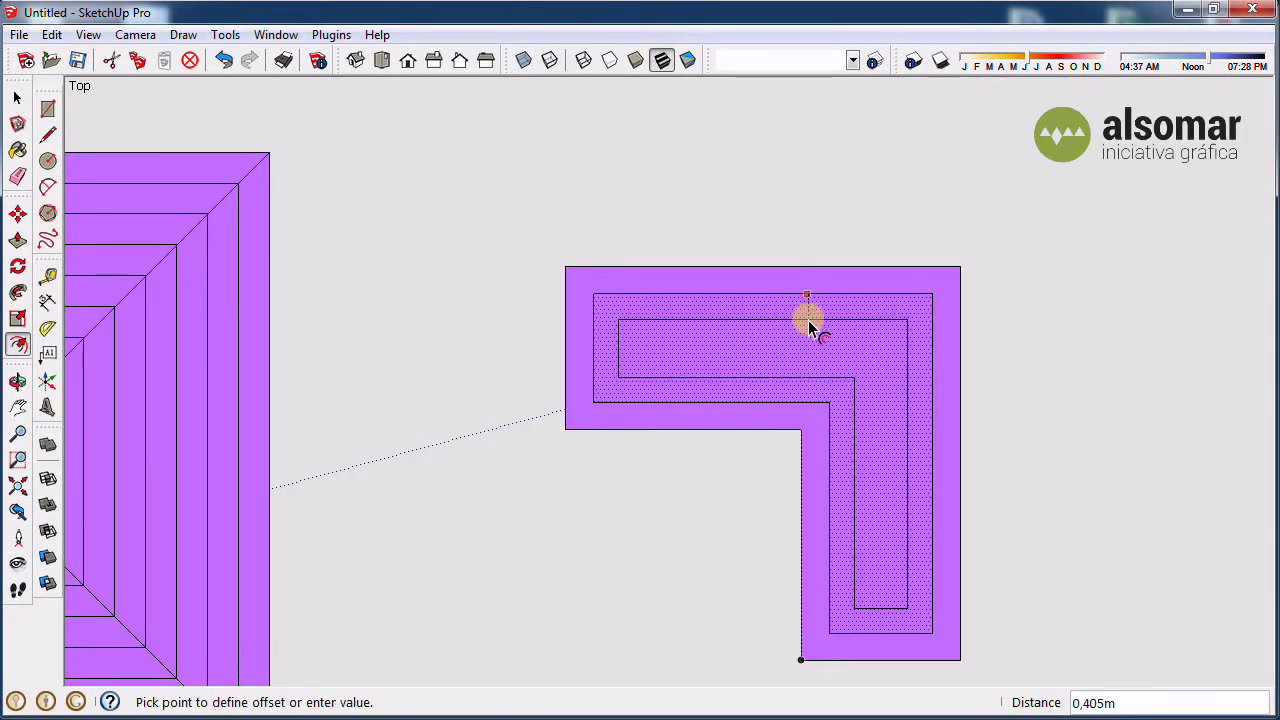
left_click(810, 322)
key("space")
- Tilt the view and offset a new outer ring outward around the L's outer band
mouse_move(812, 323)
middle_mouse_down()
mouse_move(866, 580)
mouse_move(934, 471)
mouse_move(912, 377)
middle_mouse_up()
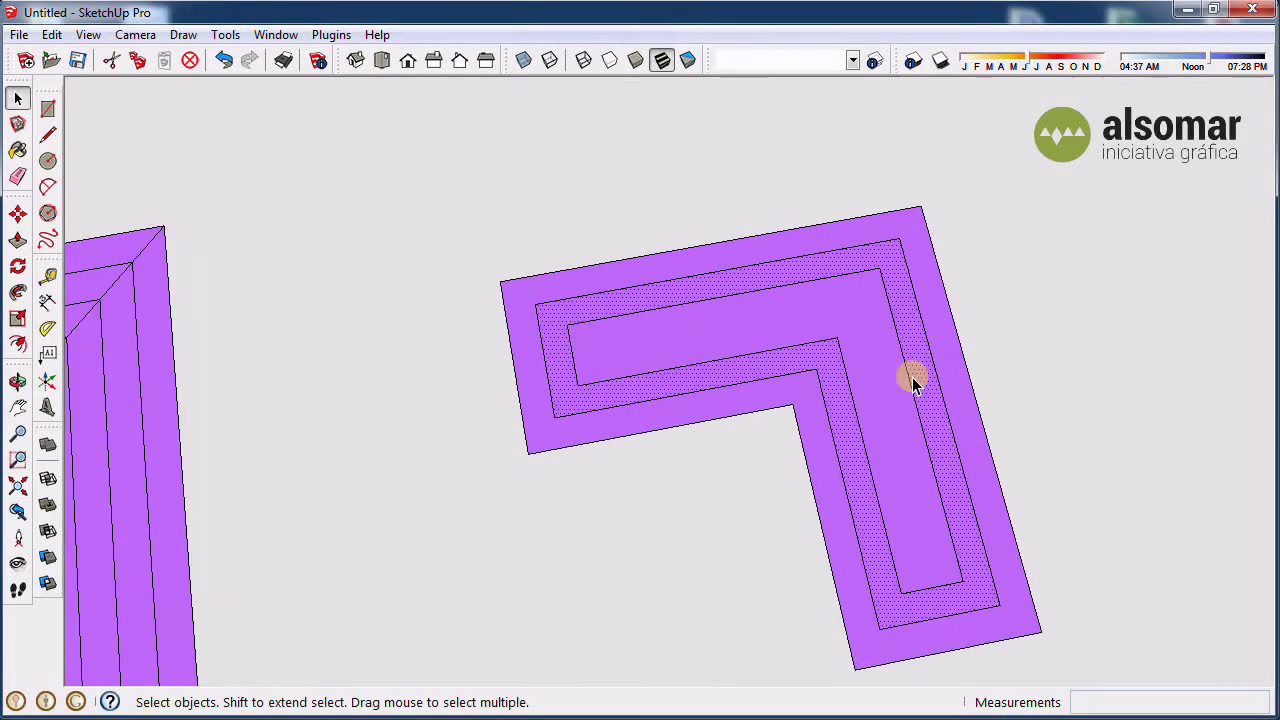
left_click(737, 326)
key("f")
key("space")
left_click(657, 267)
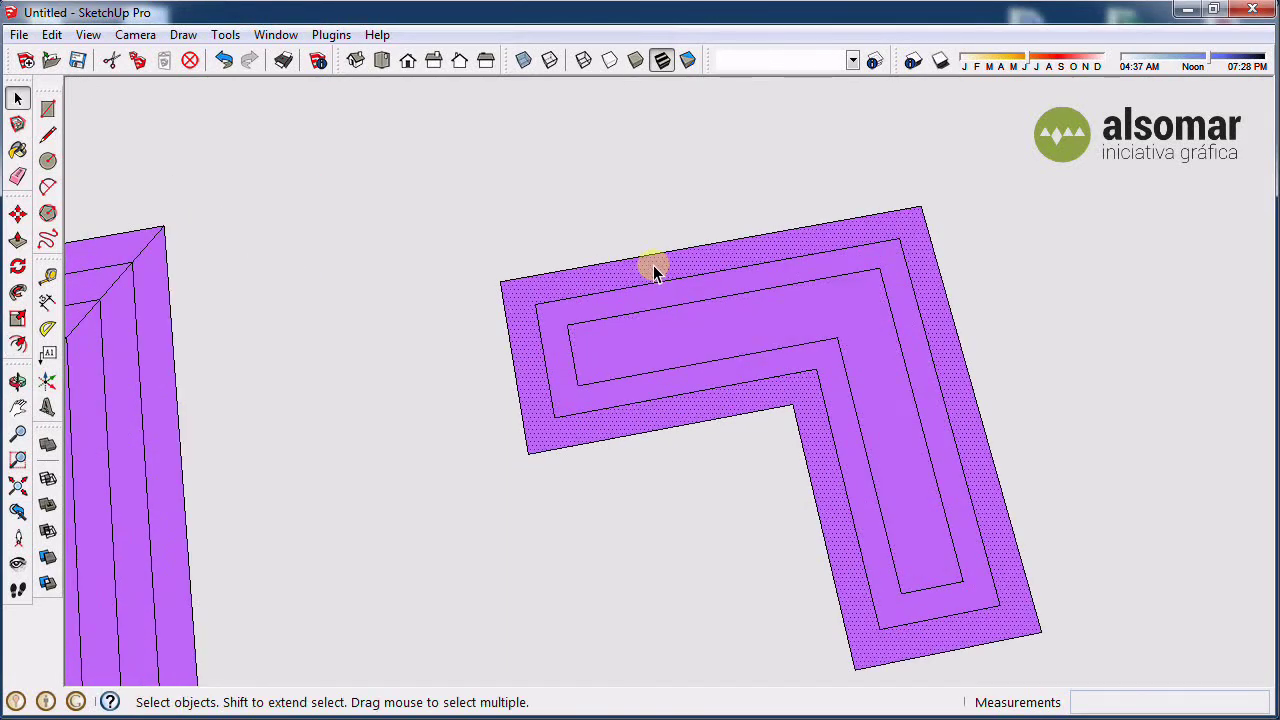
key("f")
left_click(660, 265)
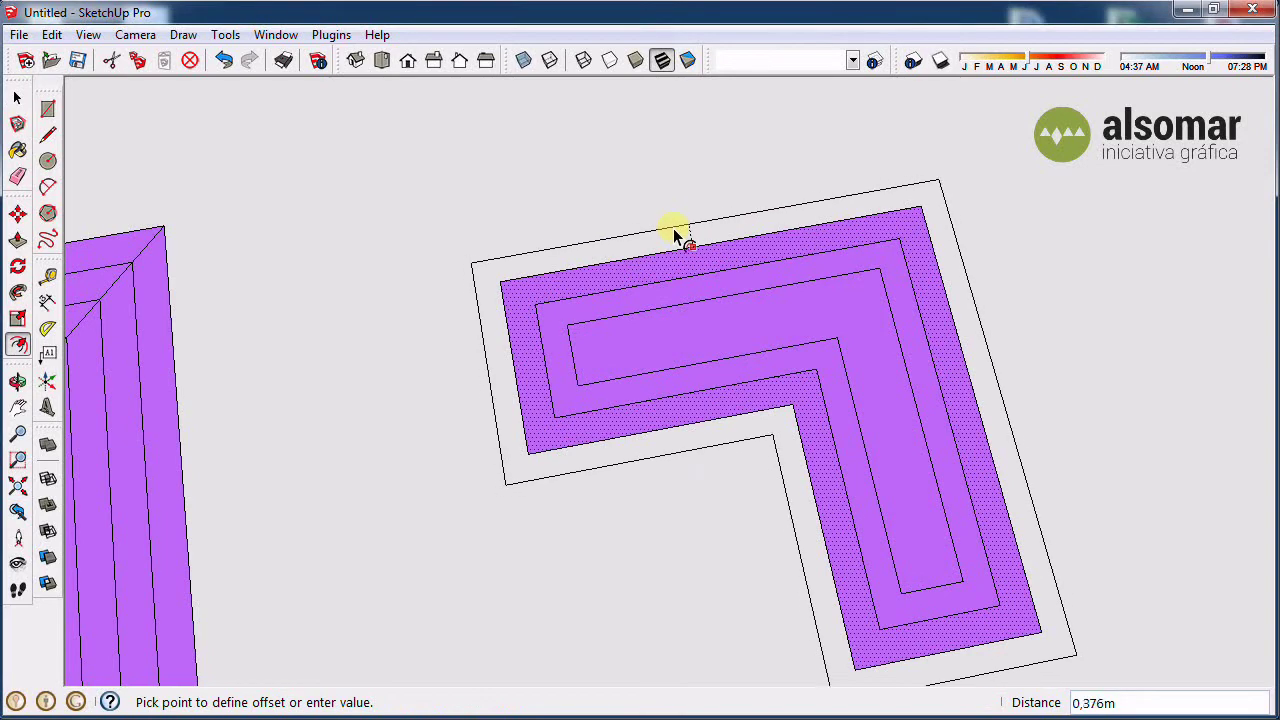
left_click(677, 232)
key("space")
- Offset two more rings outward beyond the L-shape's outer edge
key("f")
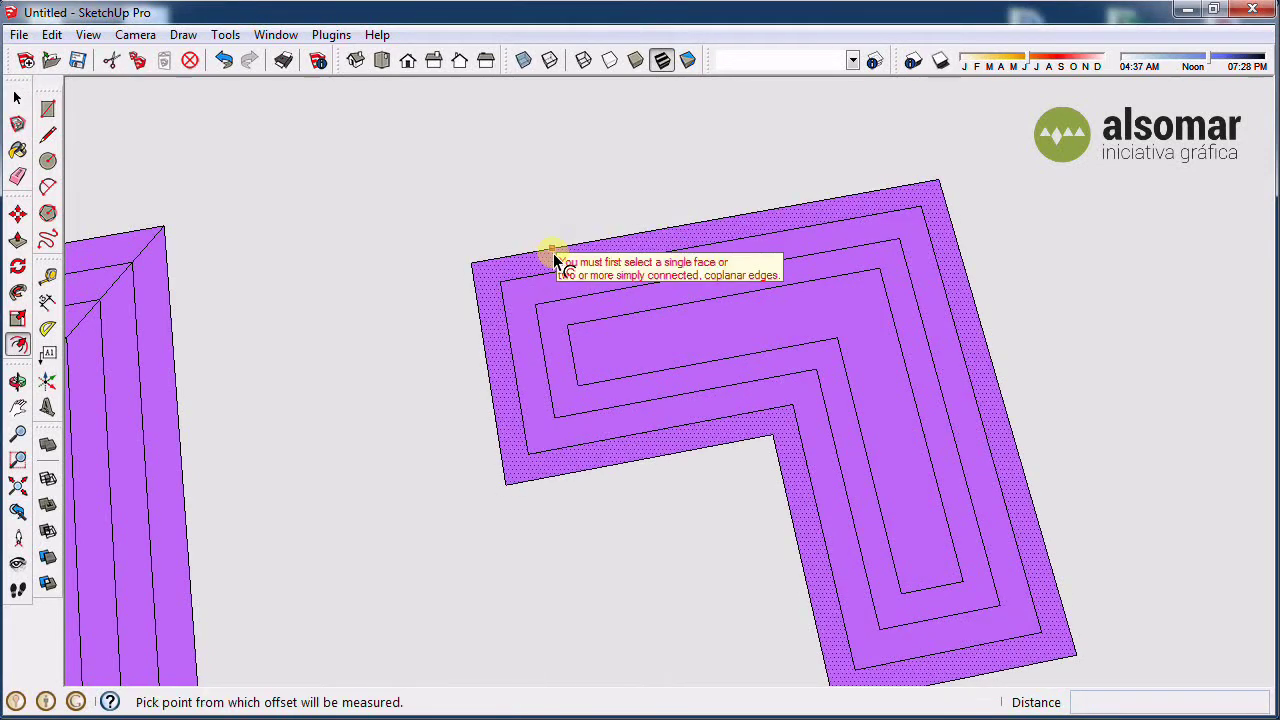
key("space")
left_click(497, 357)
key("f")
left_click(492, 368)
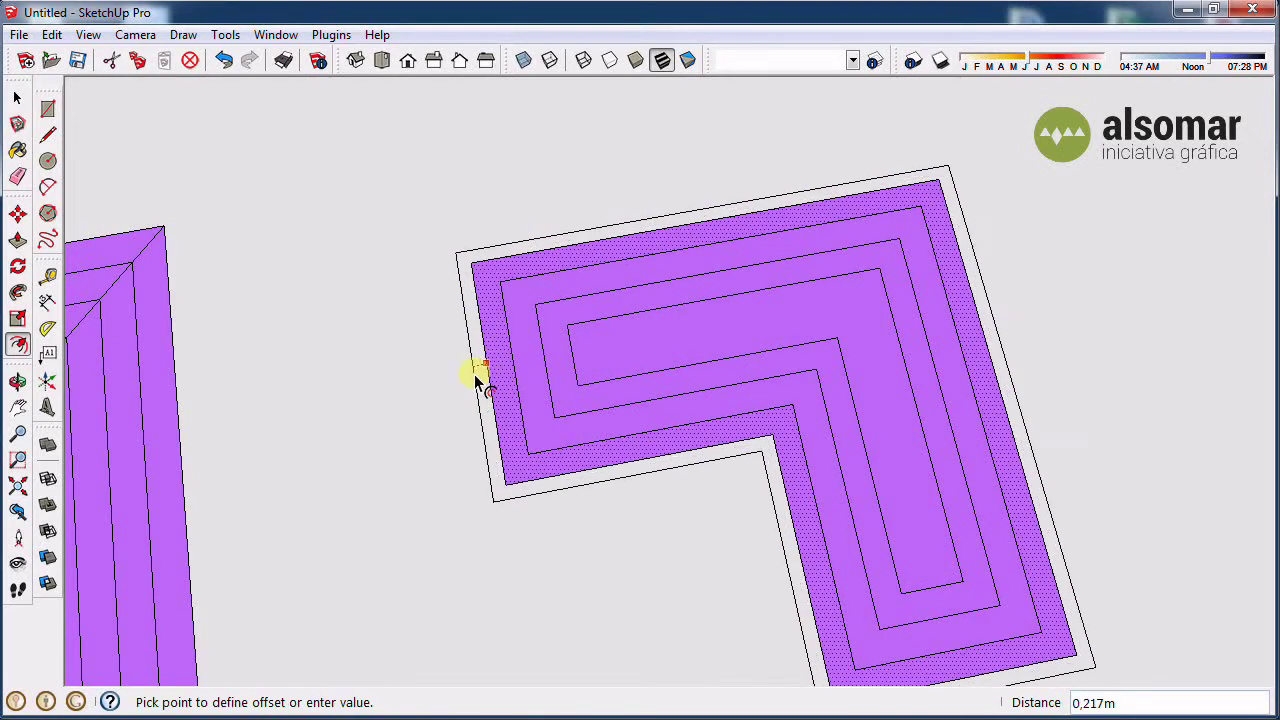
left_click(459, 380)
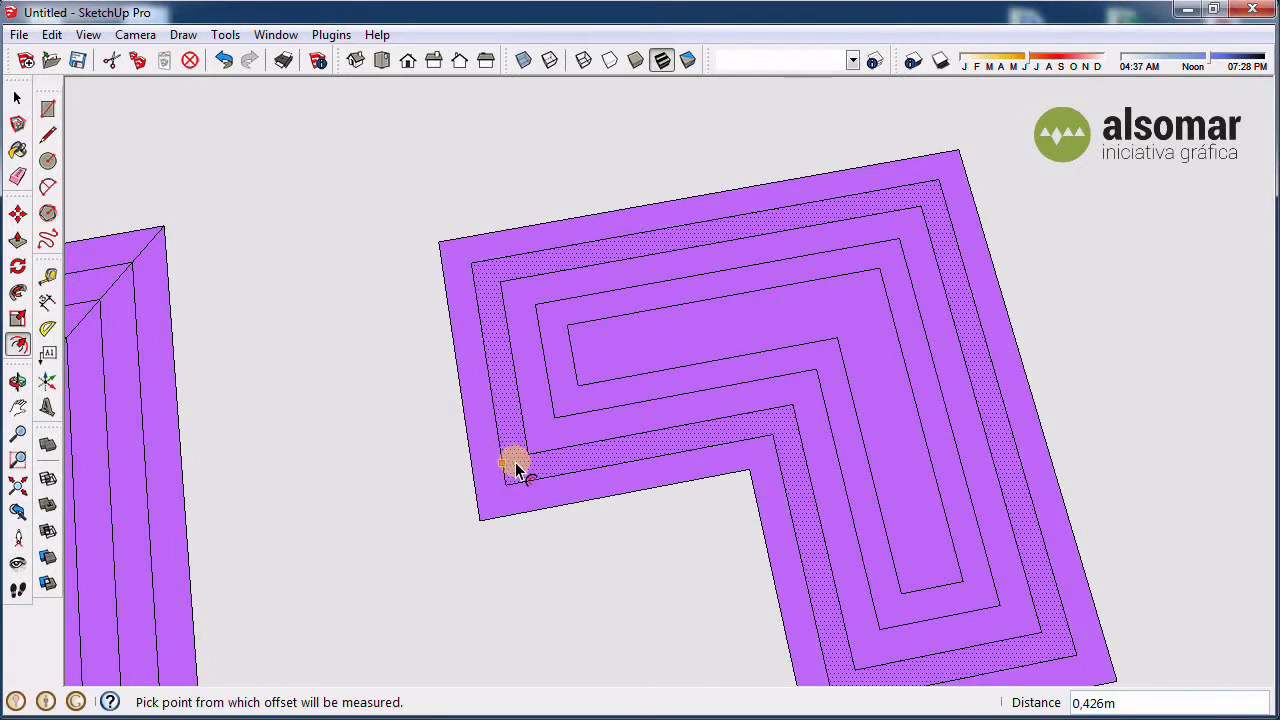
key("space")
key("f")
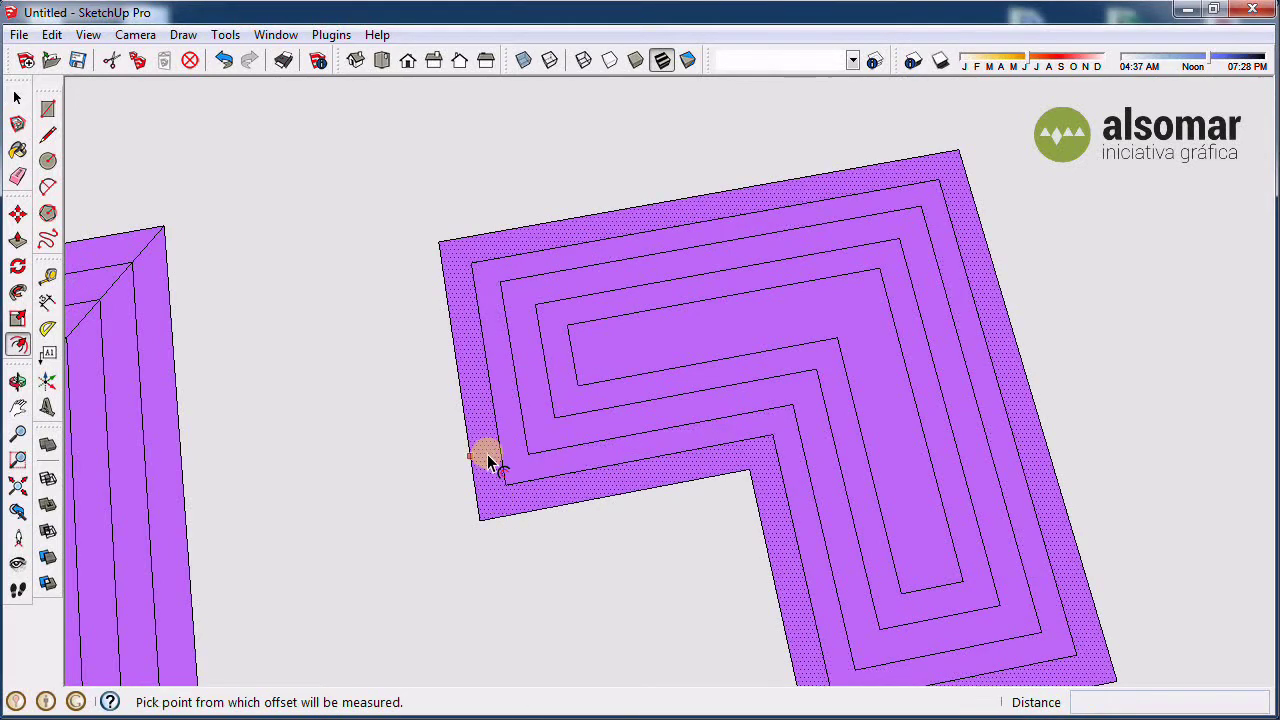
left_click(467, 443)
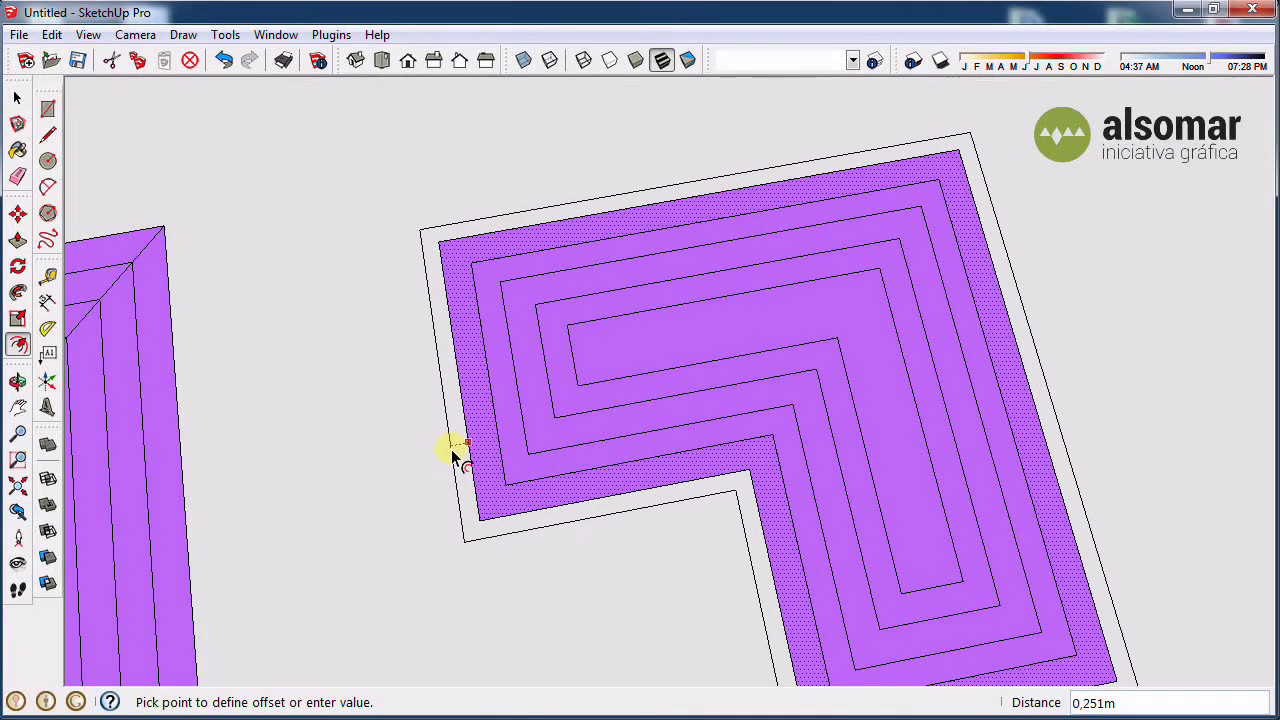
left_click(451, 449)
key("space")
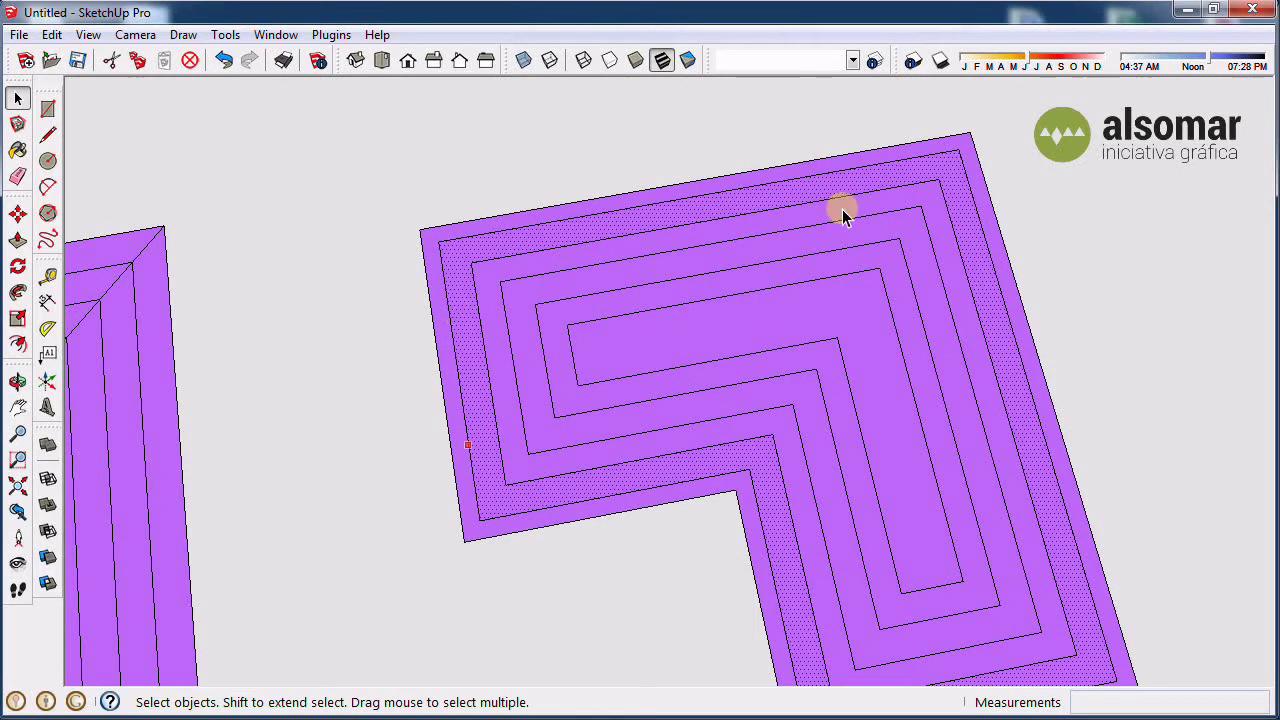
- Copy a selected L band straight upward along the blue axis using Move with Ctrl
scroll(814, 477, "down", 2)
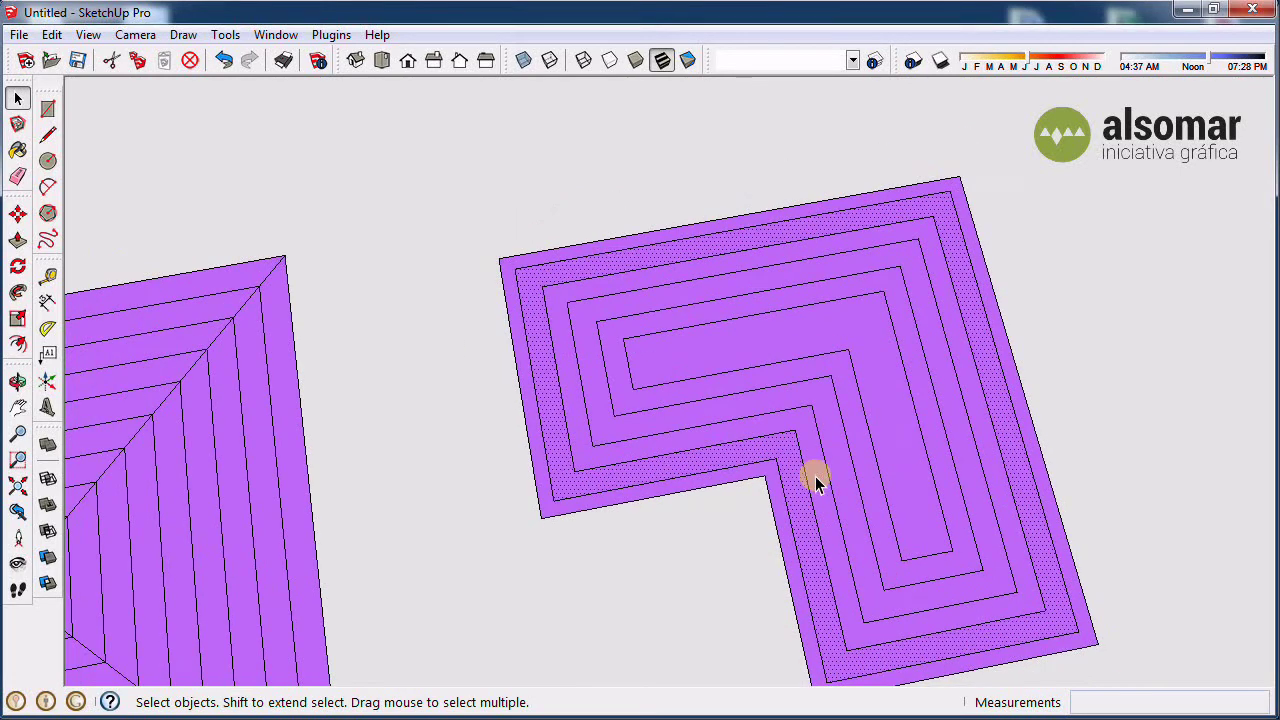
scroll(537, 493, "up", 3)
double_click(534, 490)
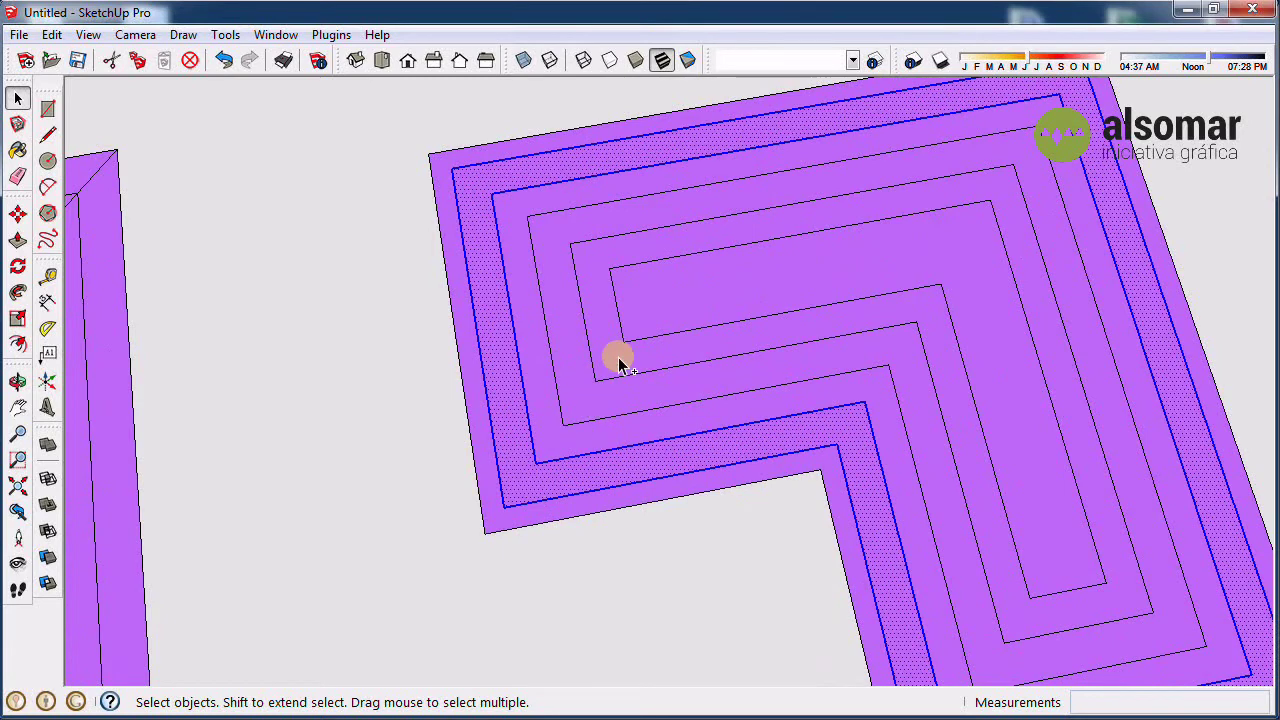
middle_click_drag(619, 360, 963, 406)
key("m")
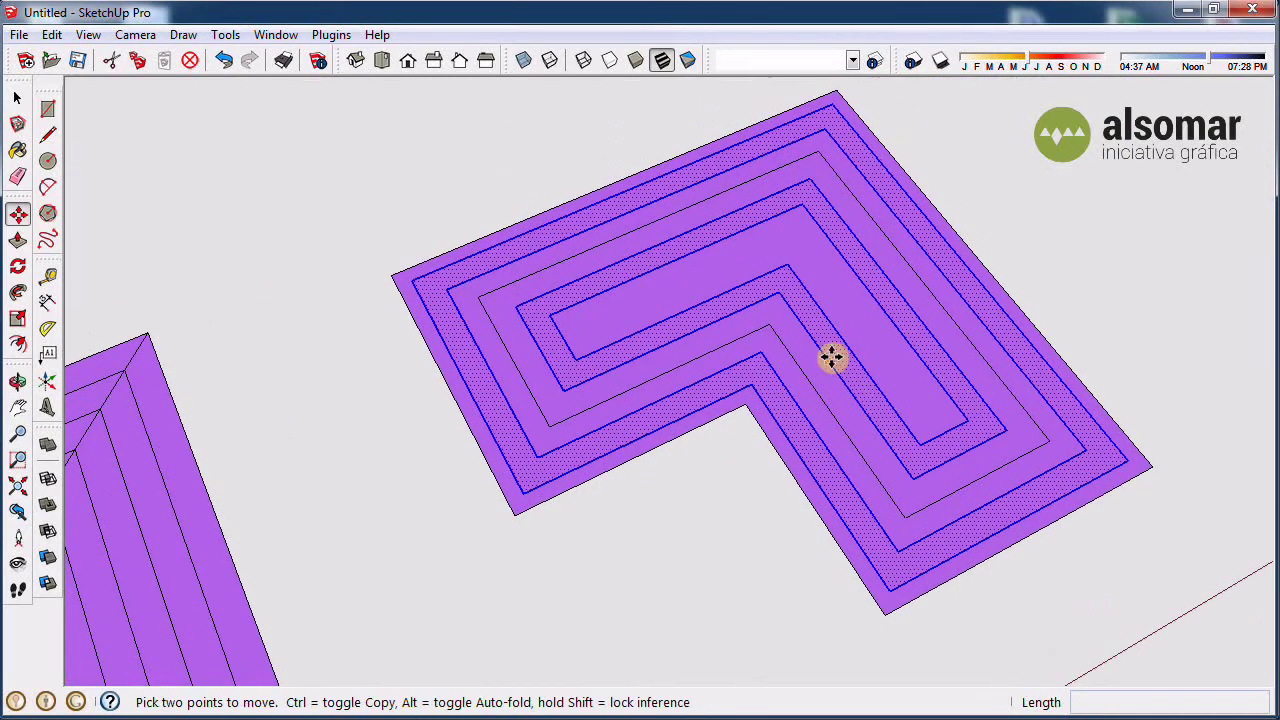
middle_click_drag(832, 358, 816, 408)
key("ctrl")
left_click(788, 268)
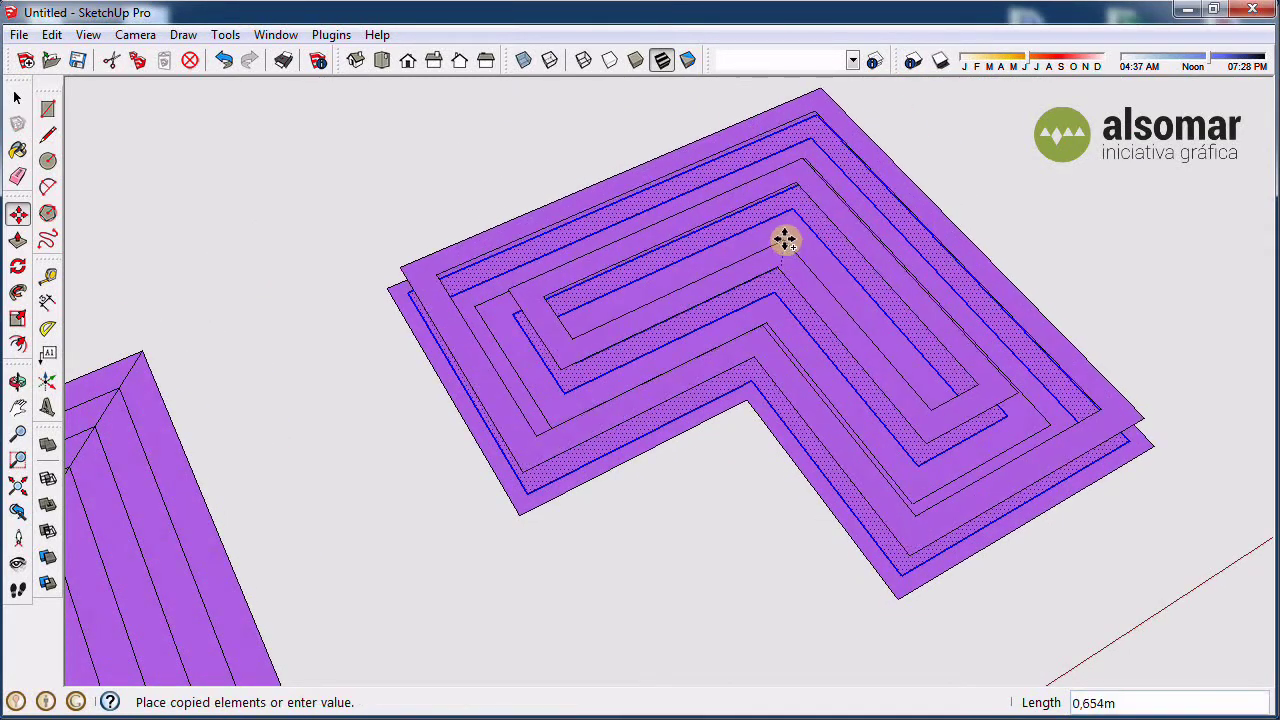
left_click(782, 236)
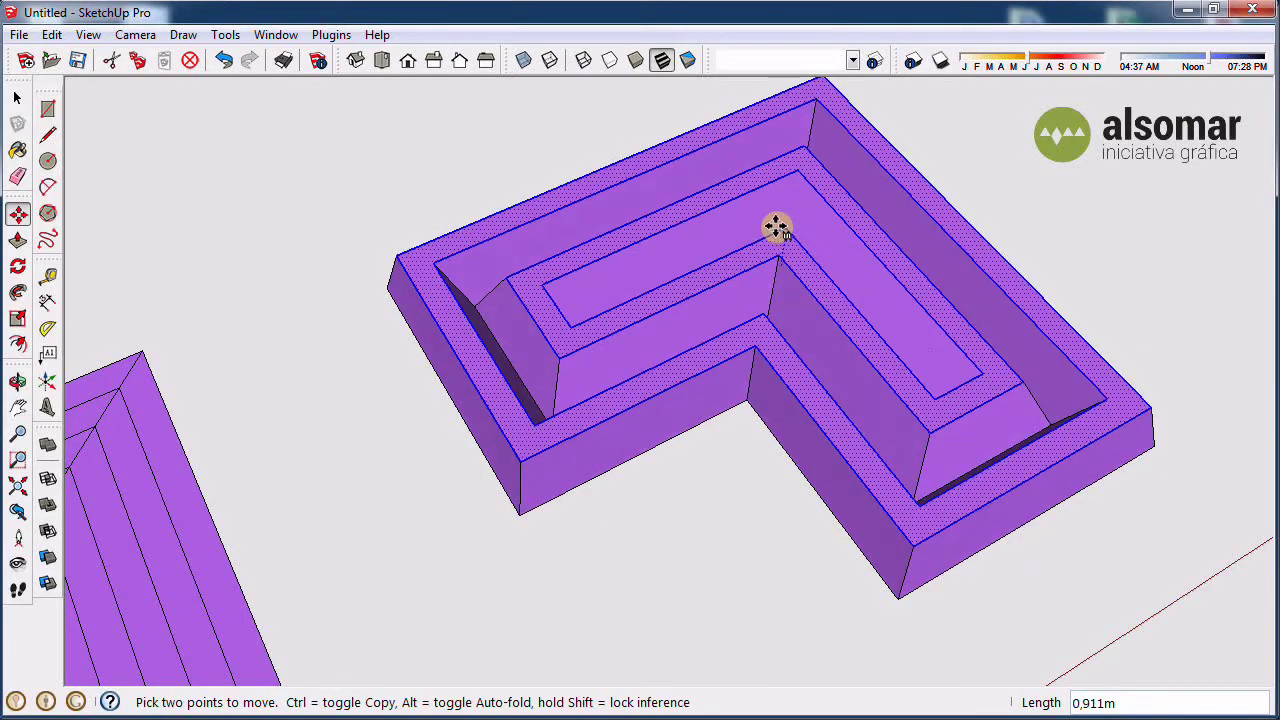
left_click(784, 252)
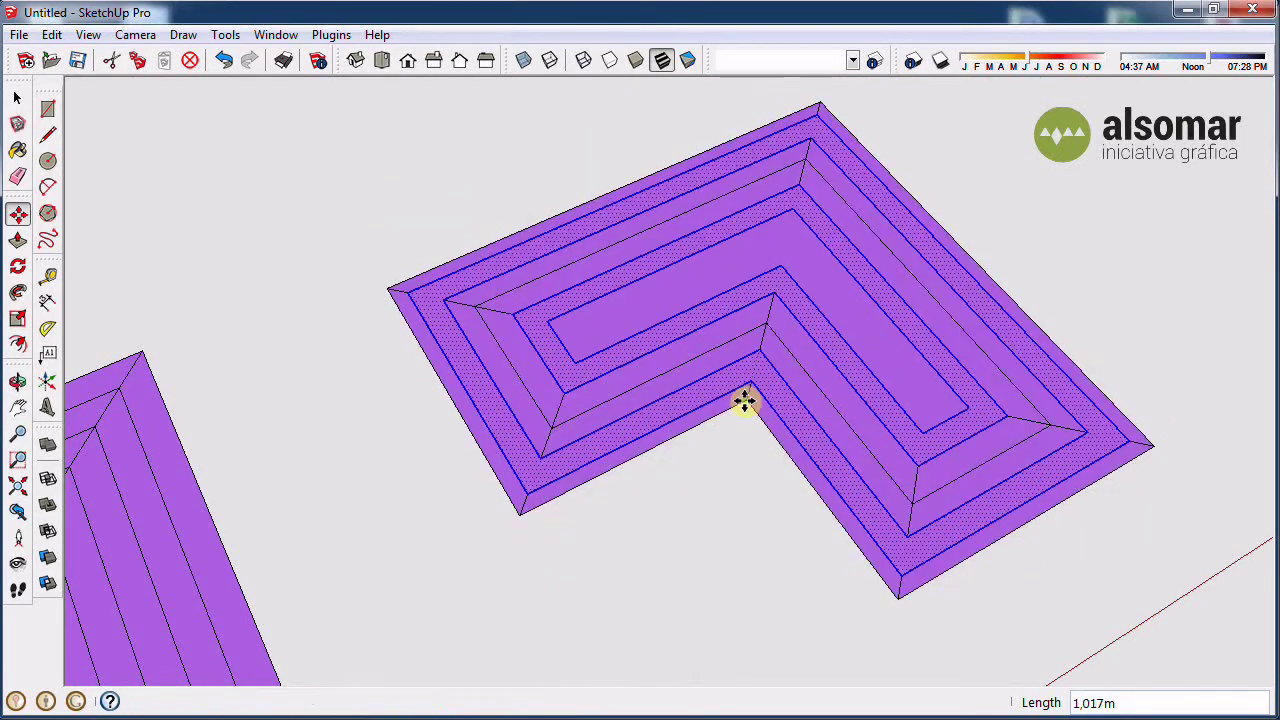
- Select the alternate L bands and the innermost L face together
key("space")
scroll(522, 458, "up", 2)
left_click(545, 434)
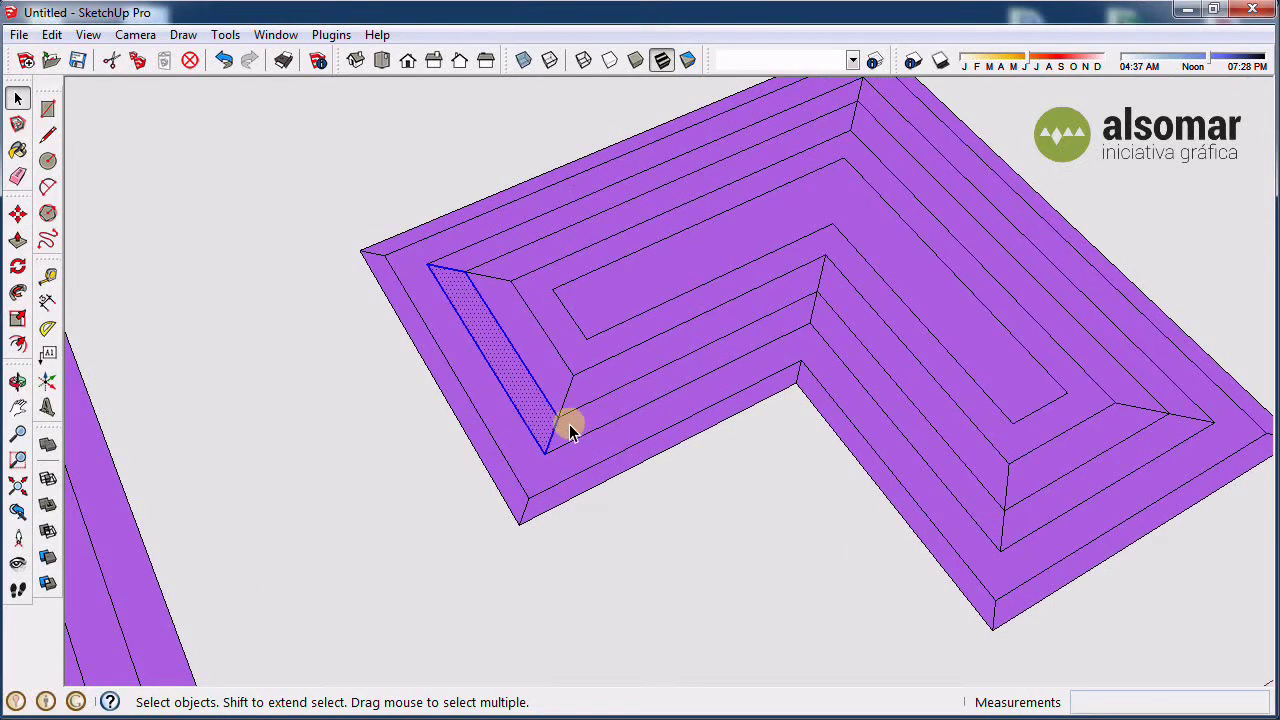
double_click(575, 425)
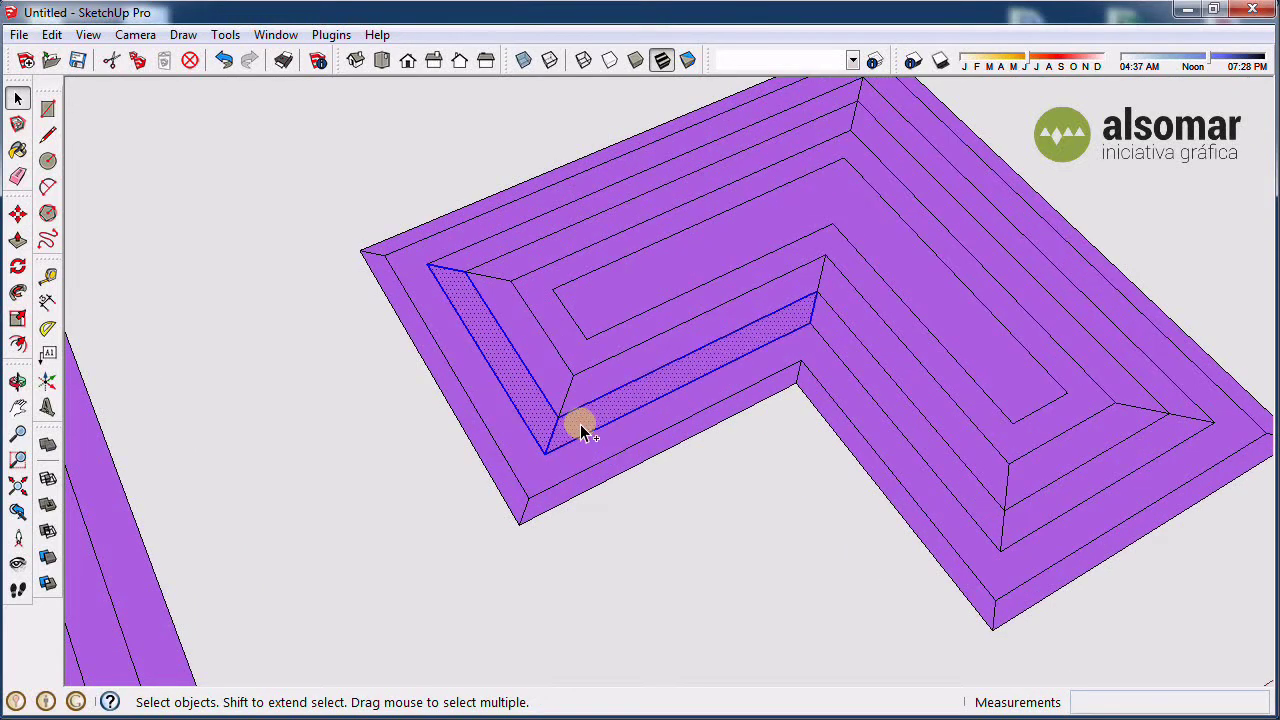
left_click(847, 365, "ctrl")
left_click(1046, 497, "ctrl")
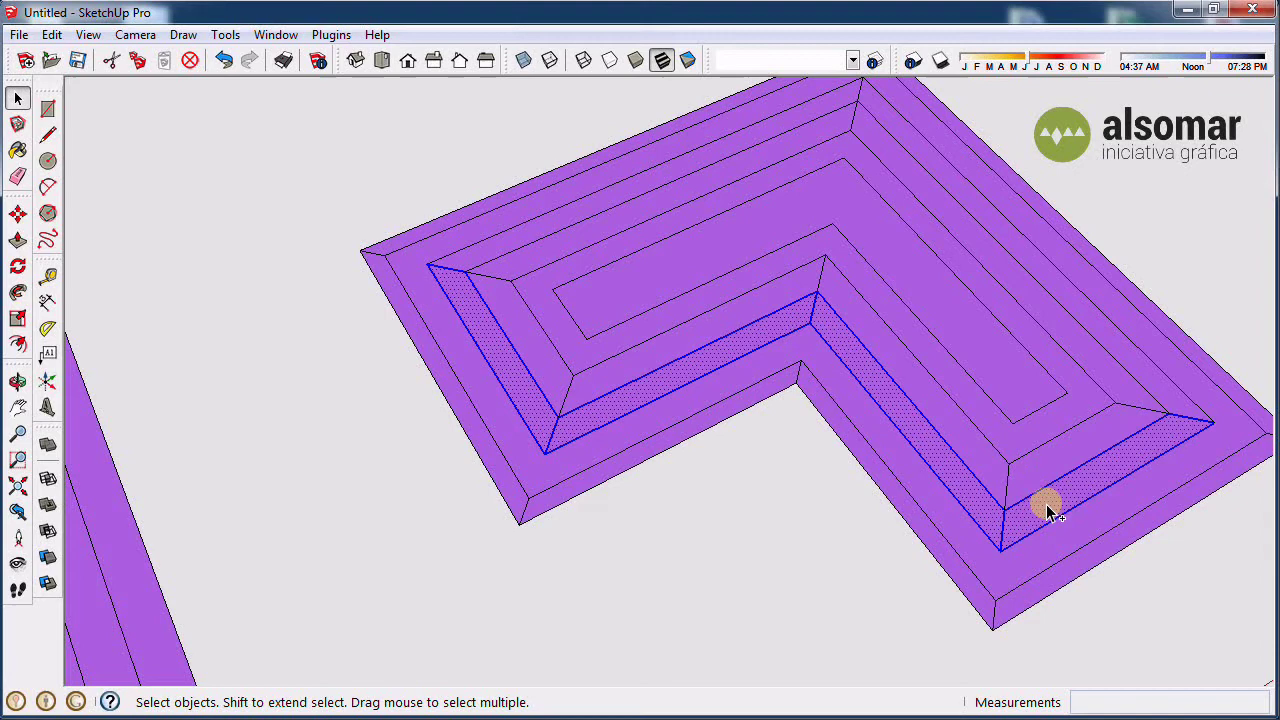
left_click(1190, 408, "ctrl")
middle_click_drag(1190, 408, 851, 180)
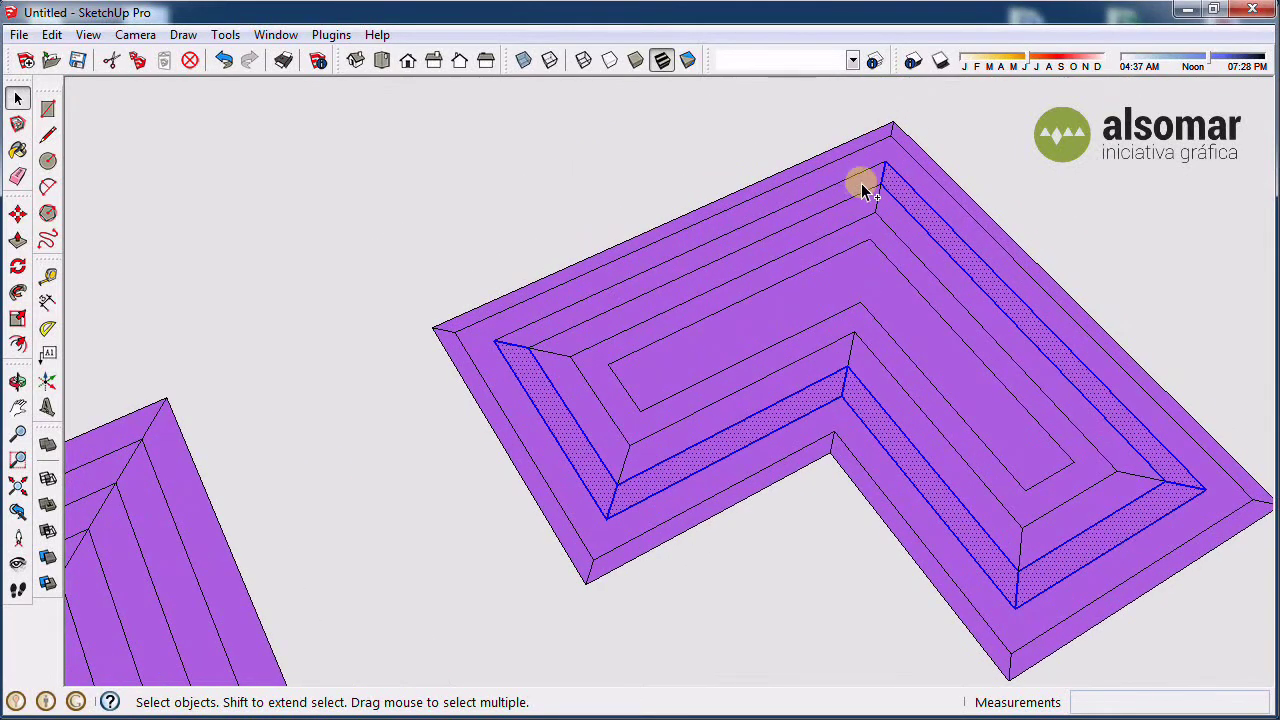
left_click(861, 186, "ctrl")
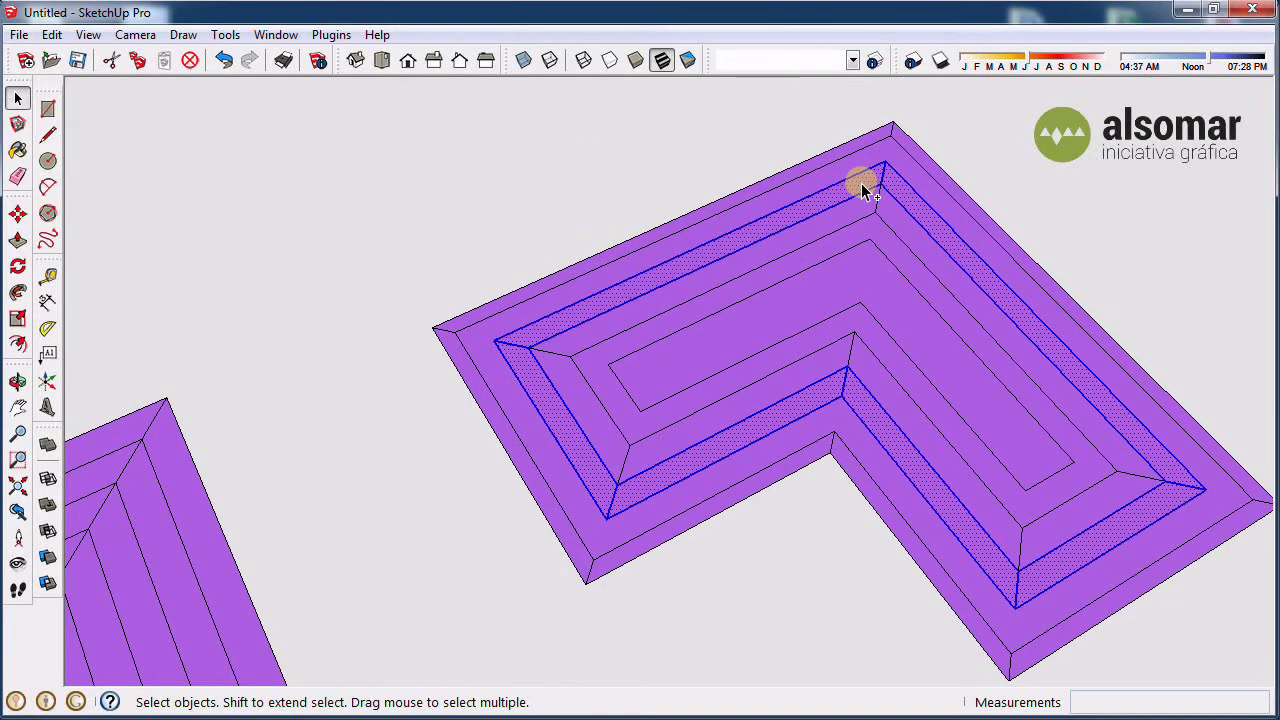
left_click(656, 392, "ctrl")
scroll(764, 532, "down", 3)
scroll(843, 439, "up", 2)
- Move the selected rings vertically, undo the recessed drop, and settle them at final height
key("m")
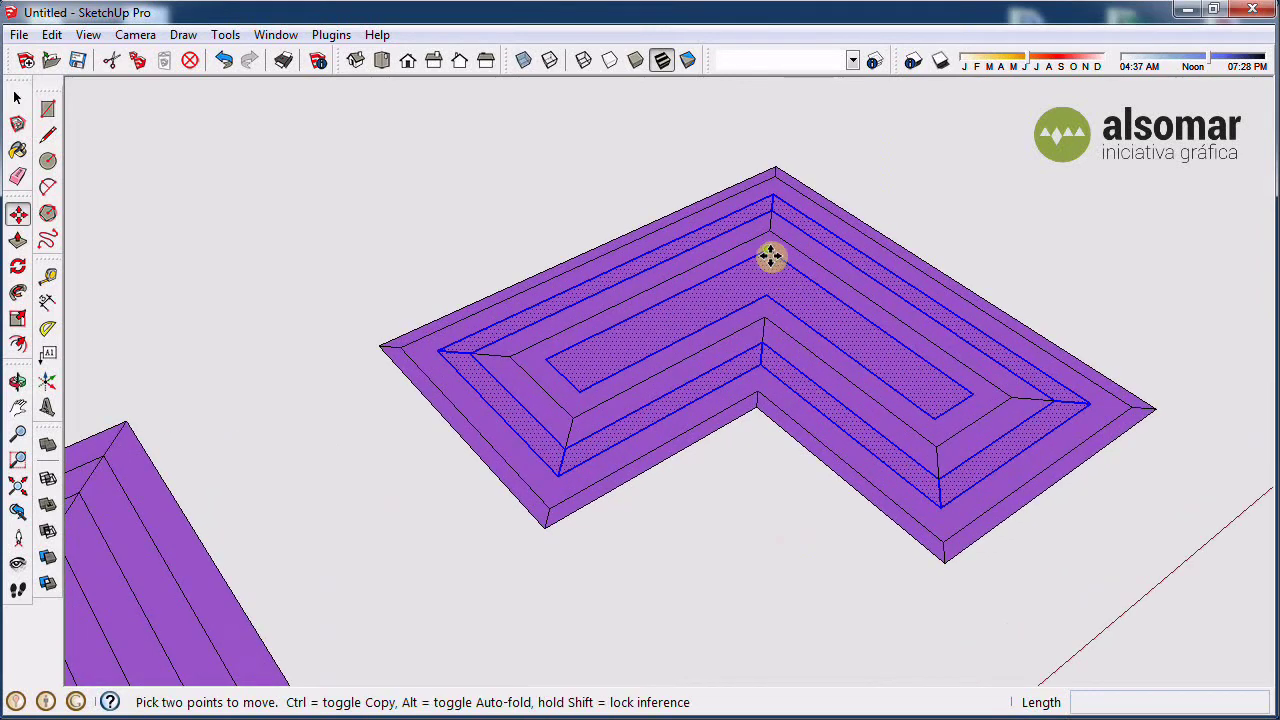
left_click(762, 252)
left_click(777, 114)
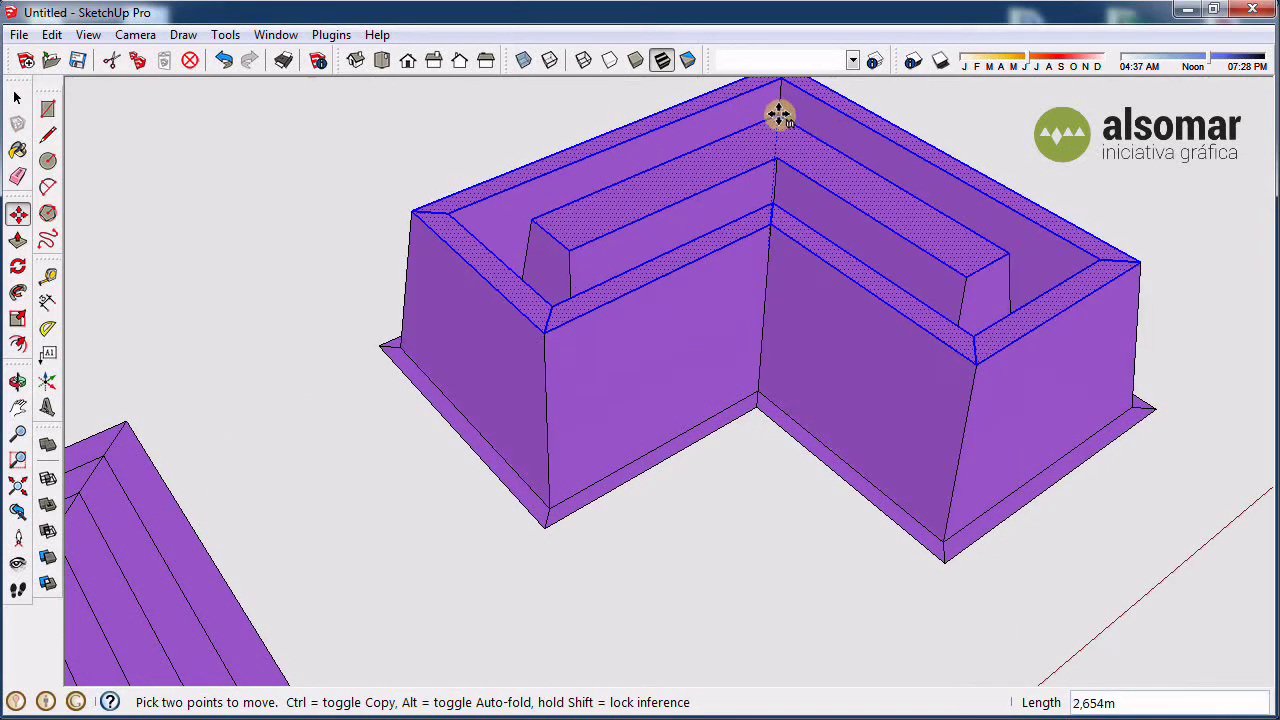
left_click(539, 338)
left_click(541, 528)
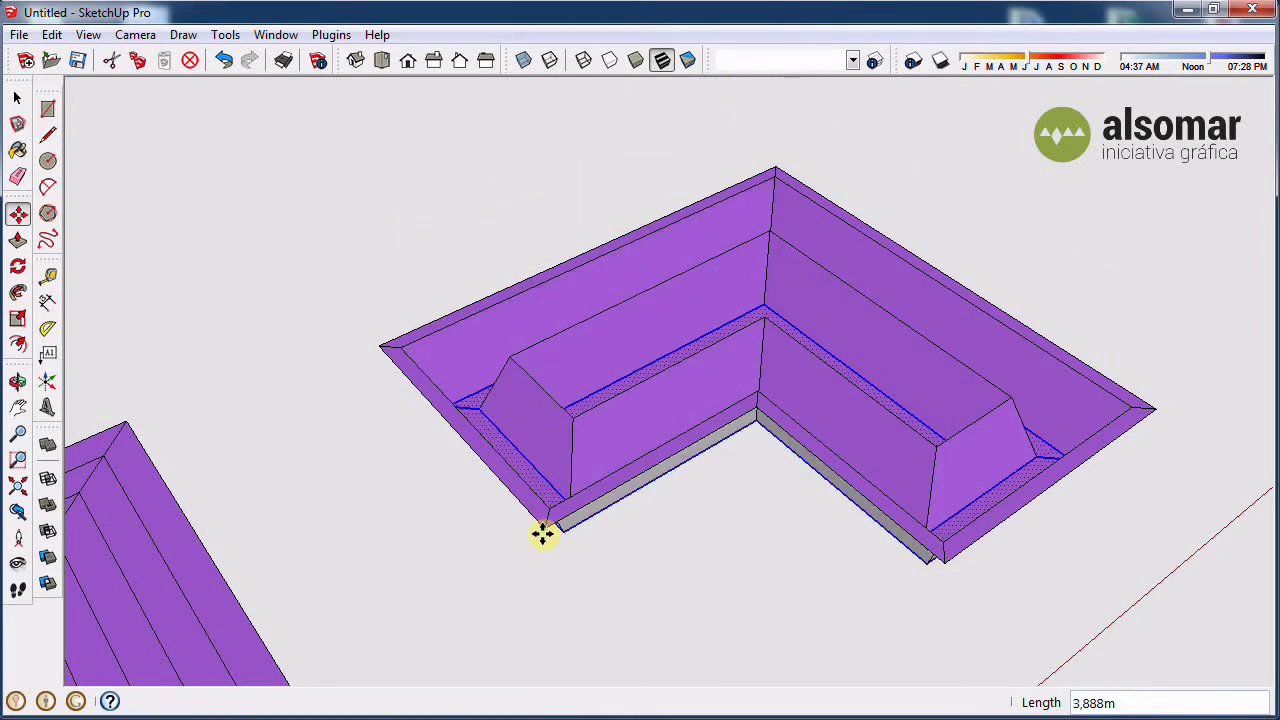
key("ctrl+z")
left_click(543, 334)
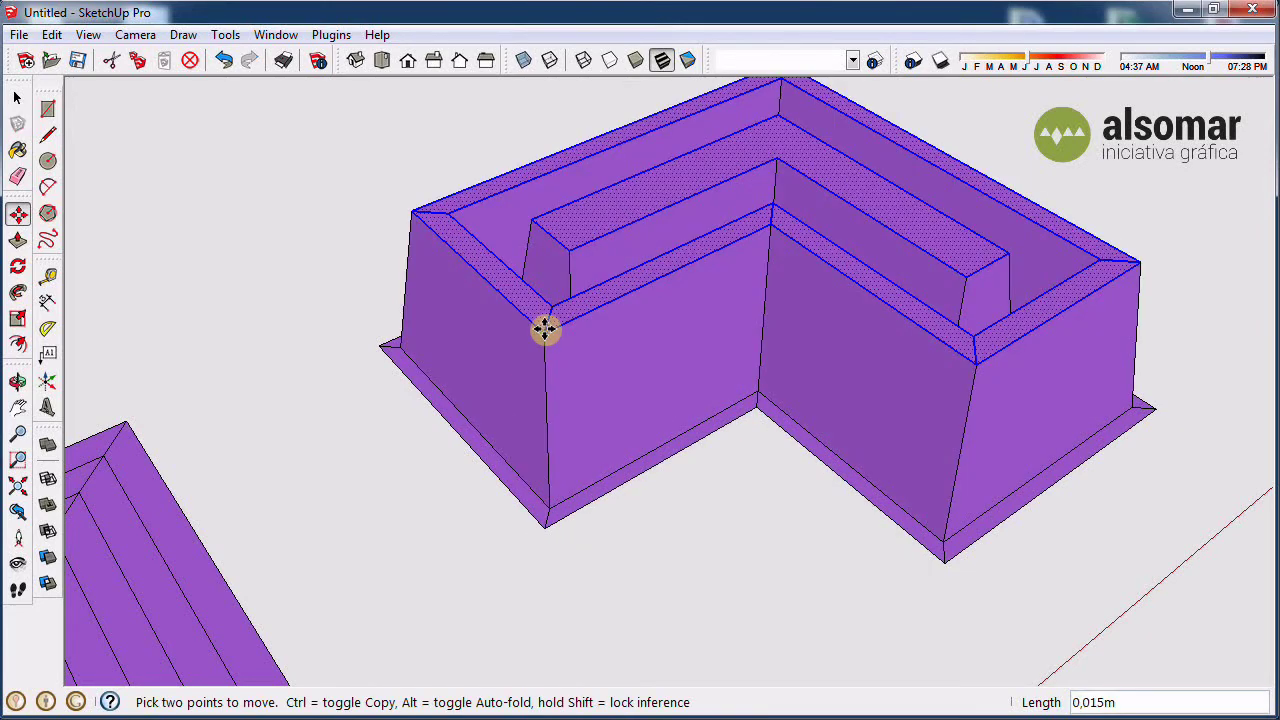
left_click(539, 528)
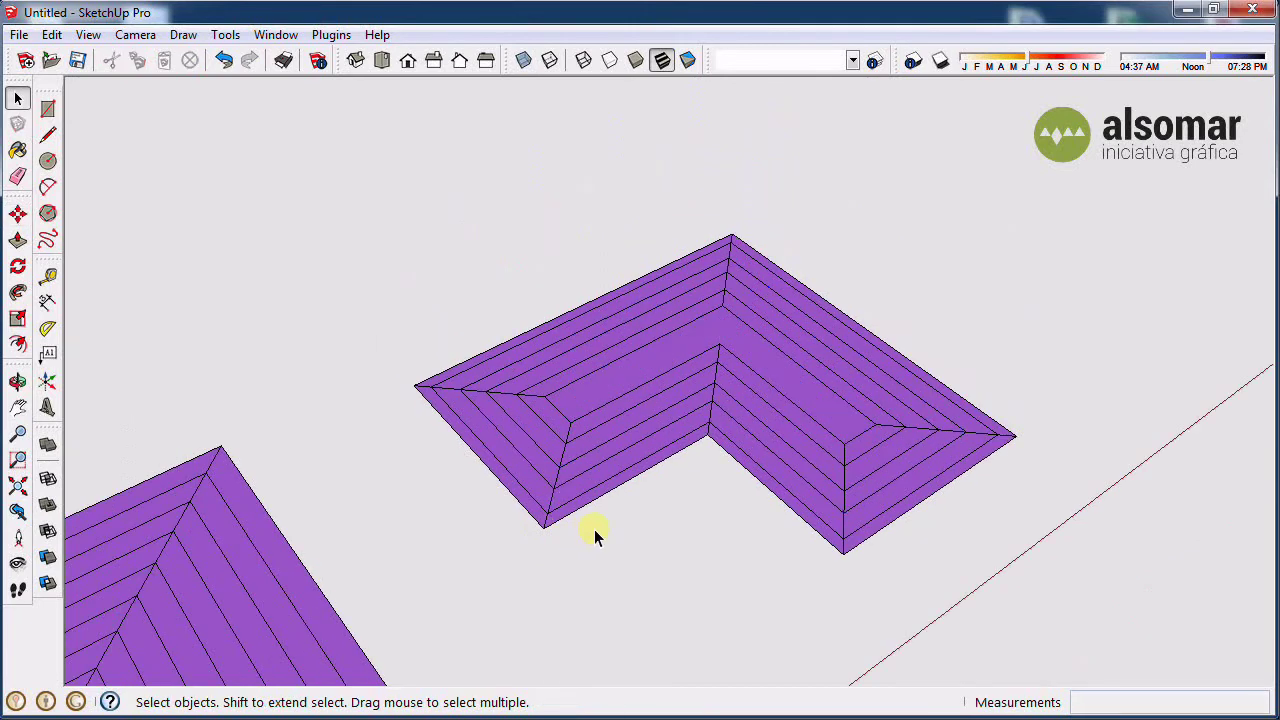
- Switch to Top view and zoom out to show the square, ringed rectangle and L-shape
left_click(381, 62)
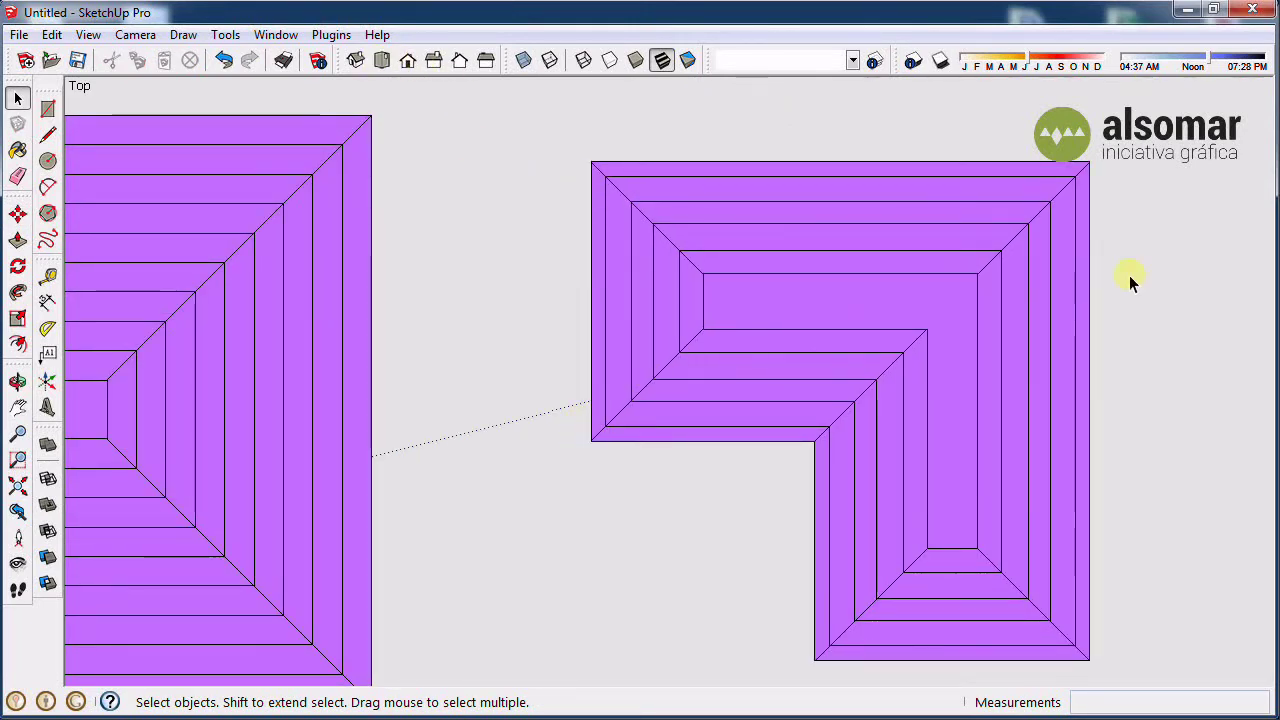
scroll(1130, 276, "down", 1)
scroll(1165, 292, "down", 1)
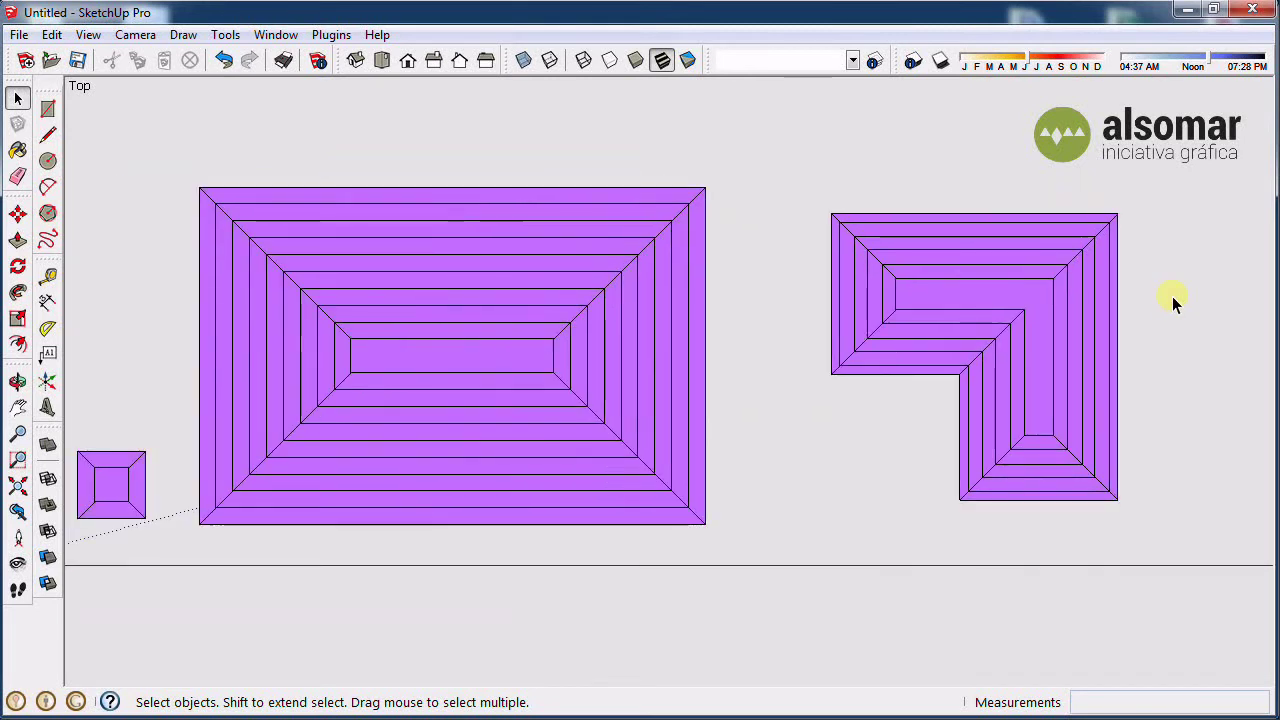
scroll(1172, 296, "down", 1)
scroll(703, 418, "up", 1)
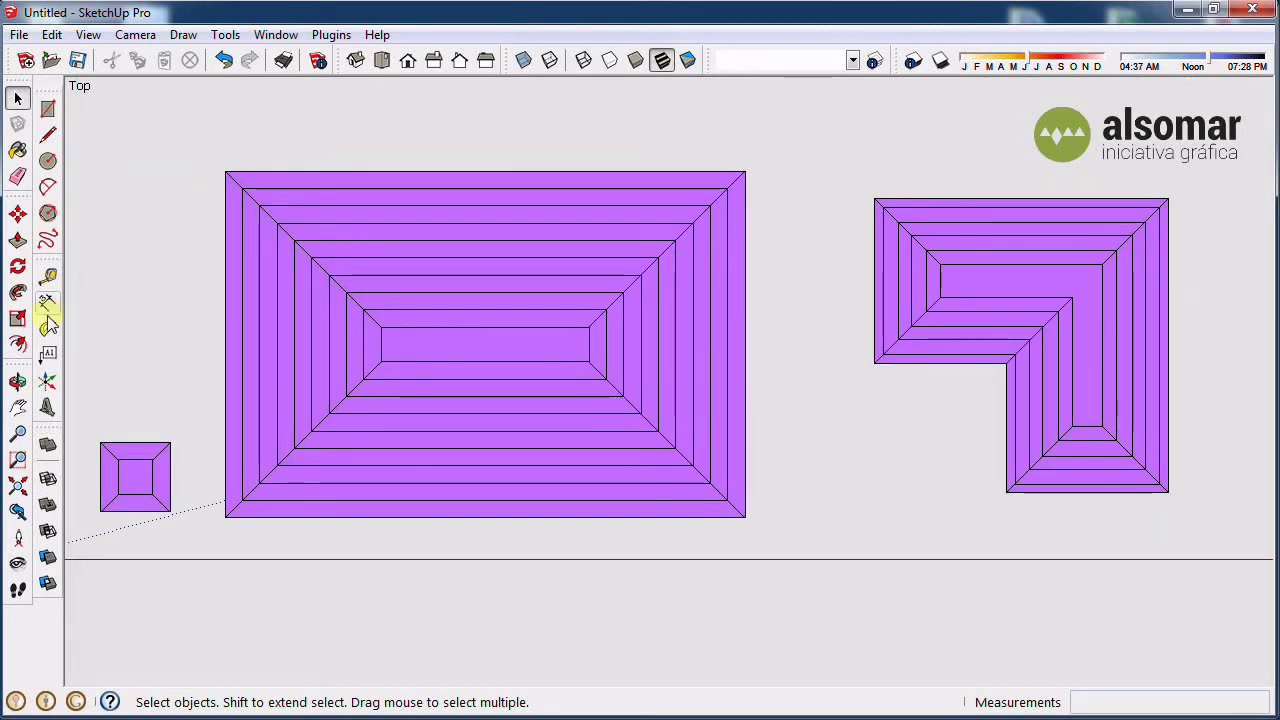